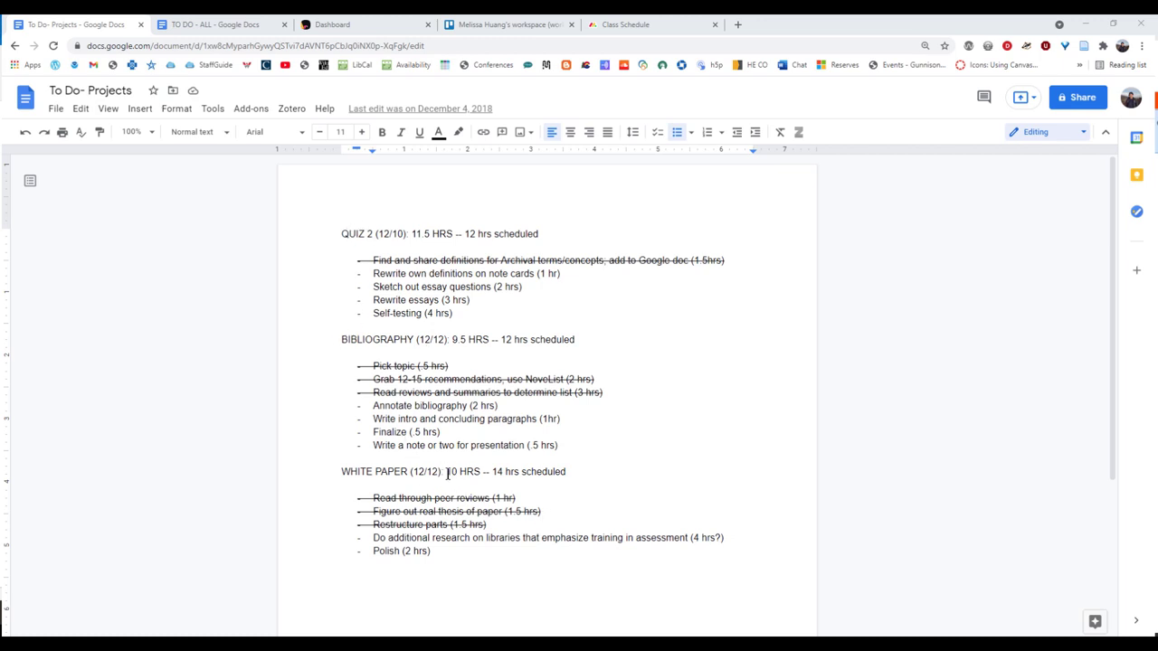
Step: Highlight the WHITE PAPER and BIBLIOGRAPHY hour totals, and toggle strikethrough on Annotate bibliography
left_click_drag(447, 473, 567, 472)
left_click(641, 476)
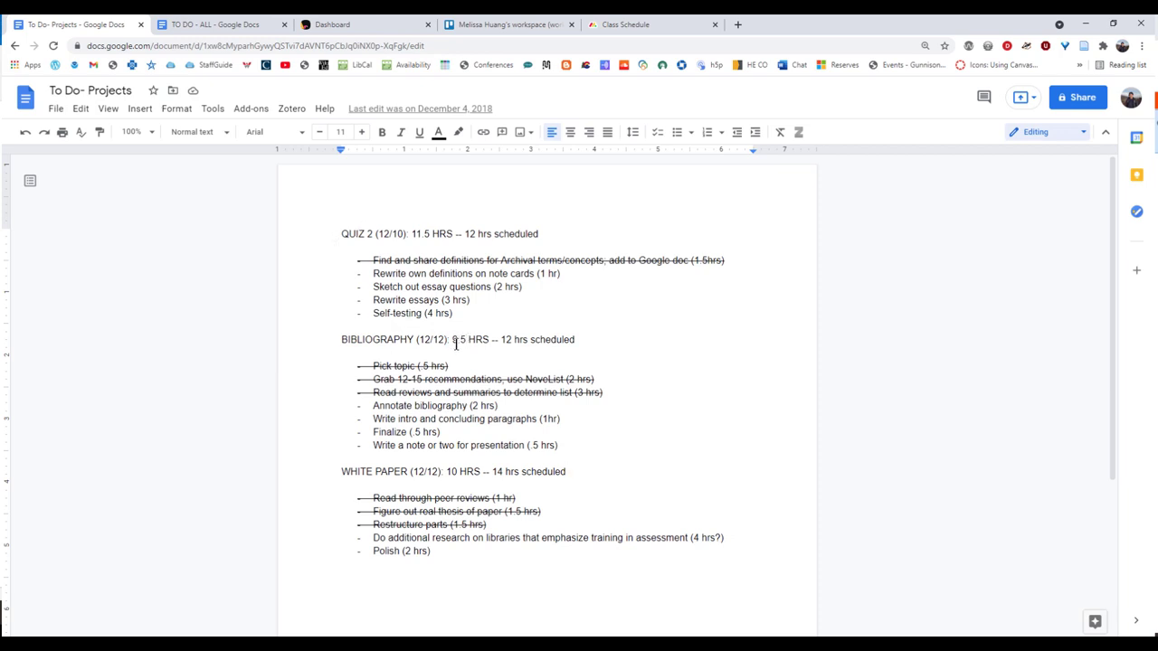
left_click_drag(452, 340, 584, 345)
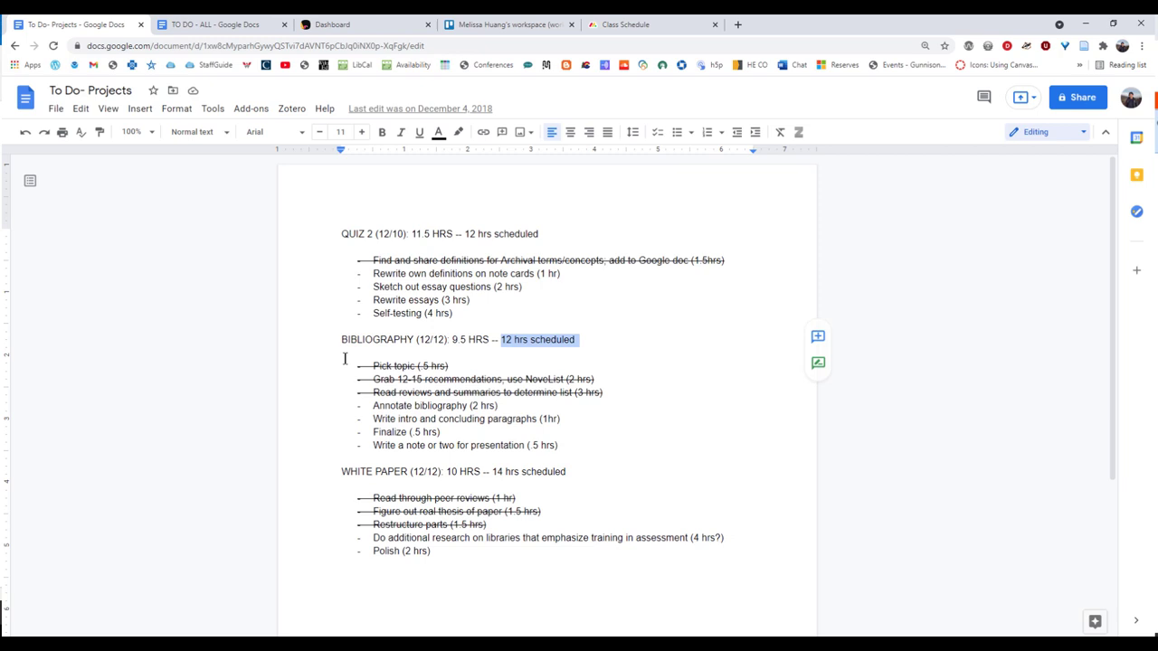
left_click(462, 407)
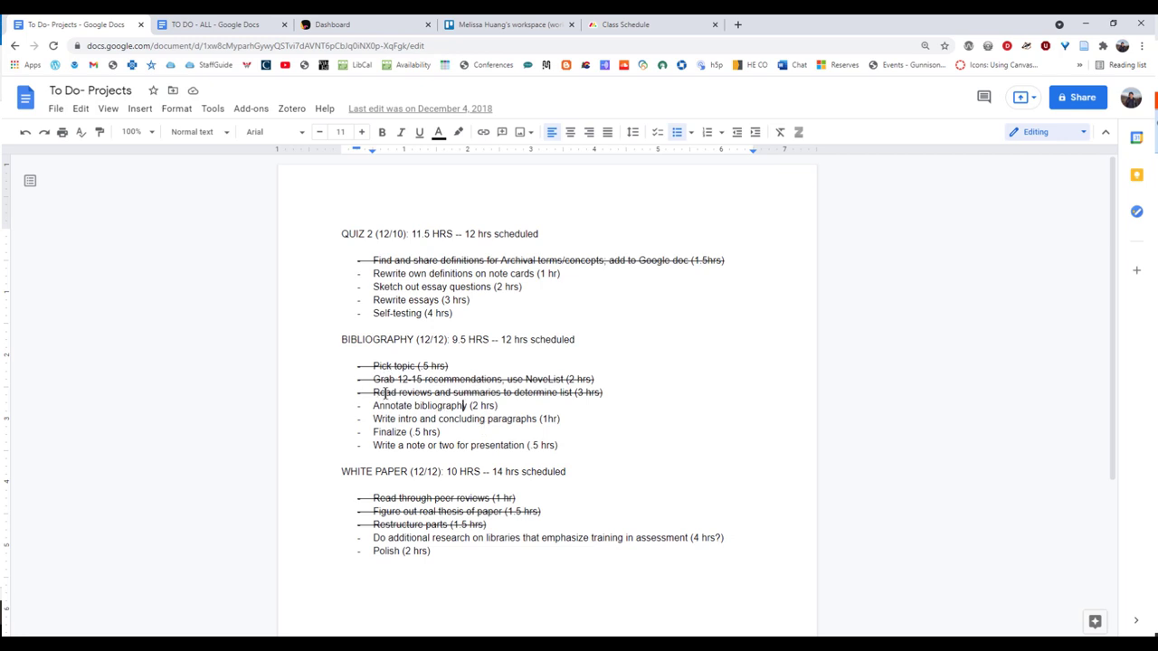
triple_click(402, 407)
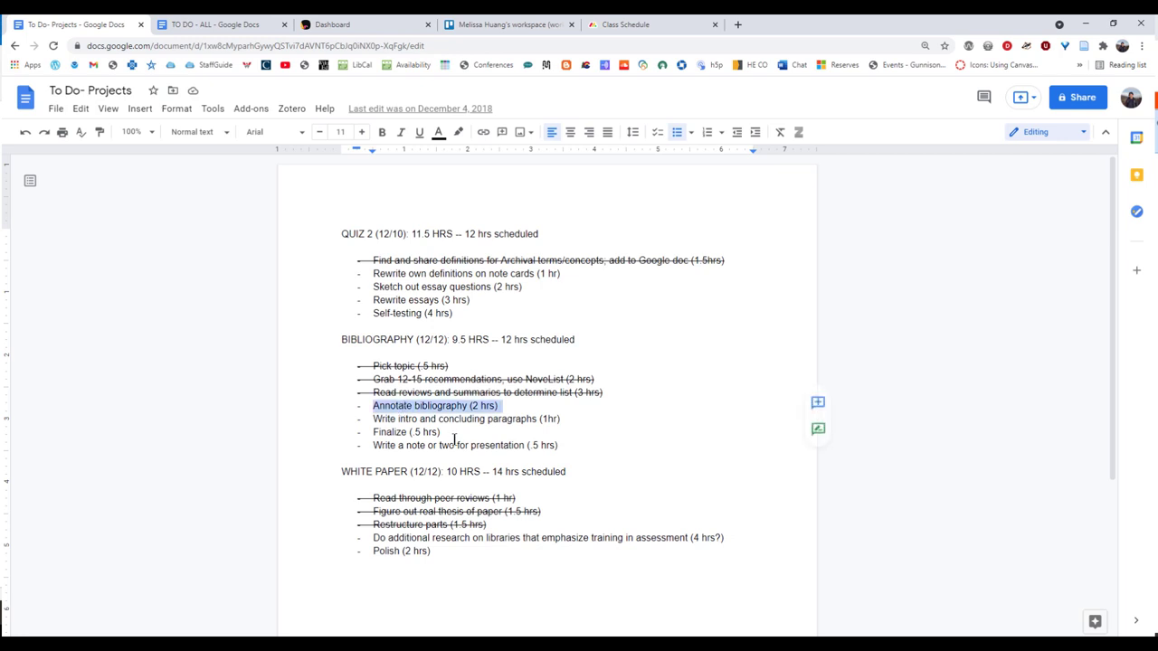
key("alt+shift+5")
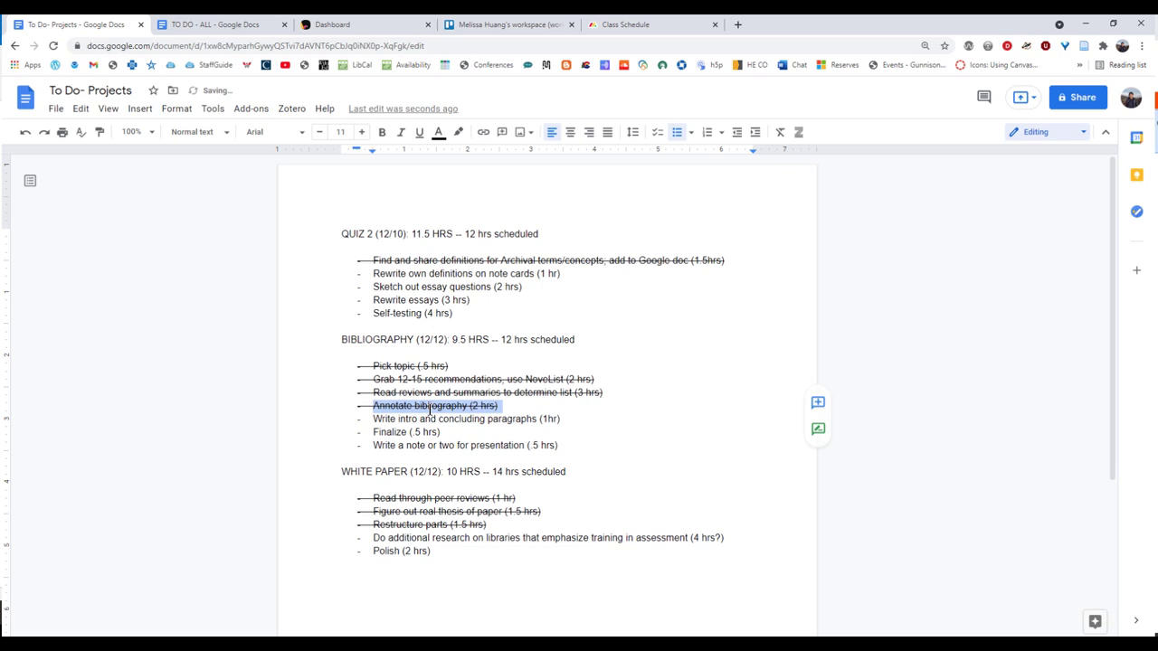
key("alt+shift+5")
left_click(434, 413)
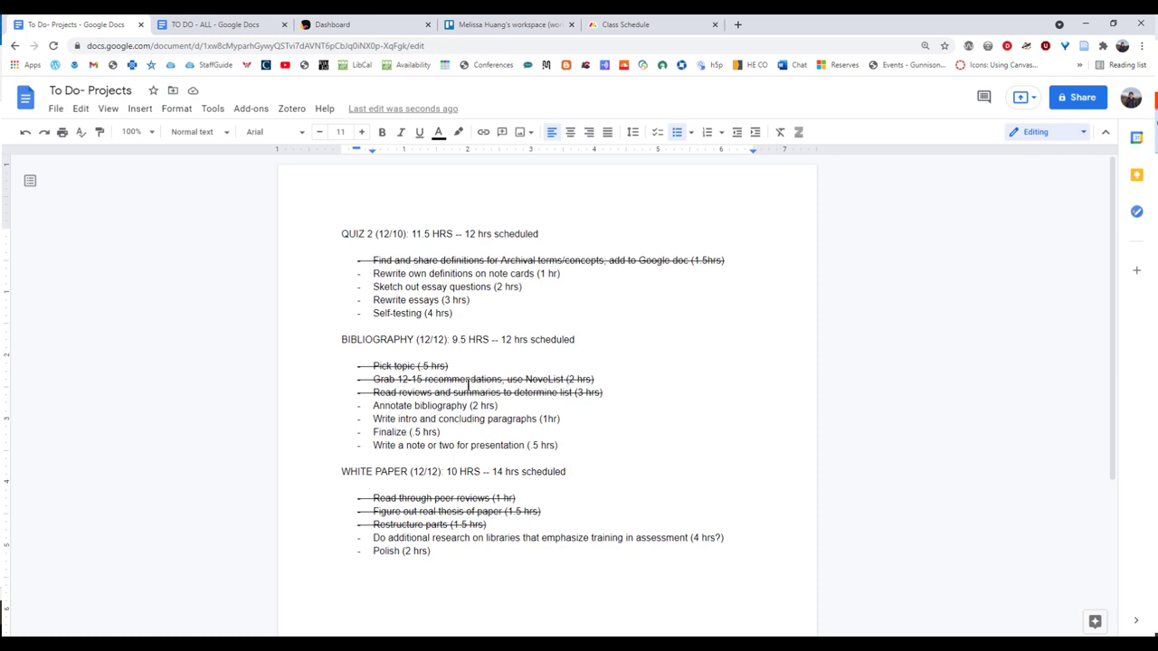
Step: Look through the TO DO - ALL schedule, then go to the Padlet dashboard
left_click(227, 24)
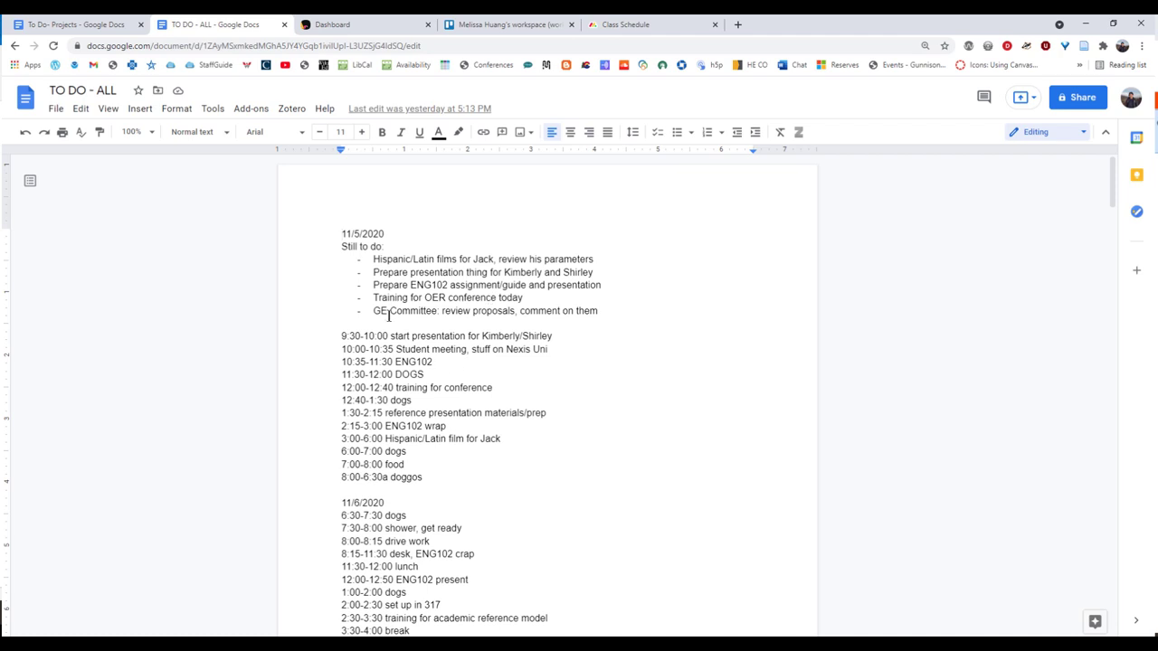
scroll(398, 404, "down", 1)
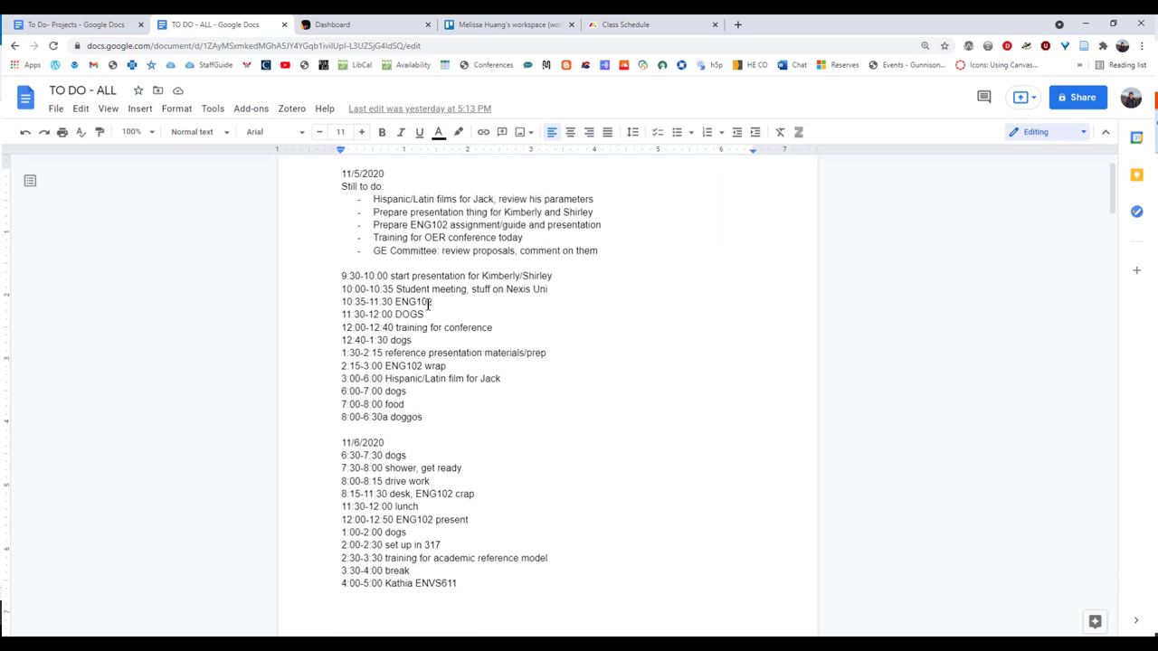
scroll(441, 407, "up", 1)
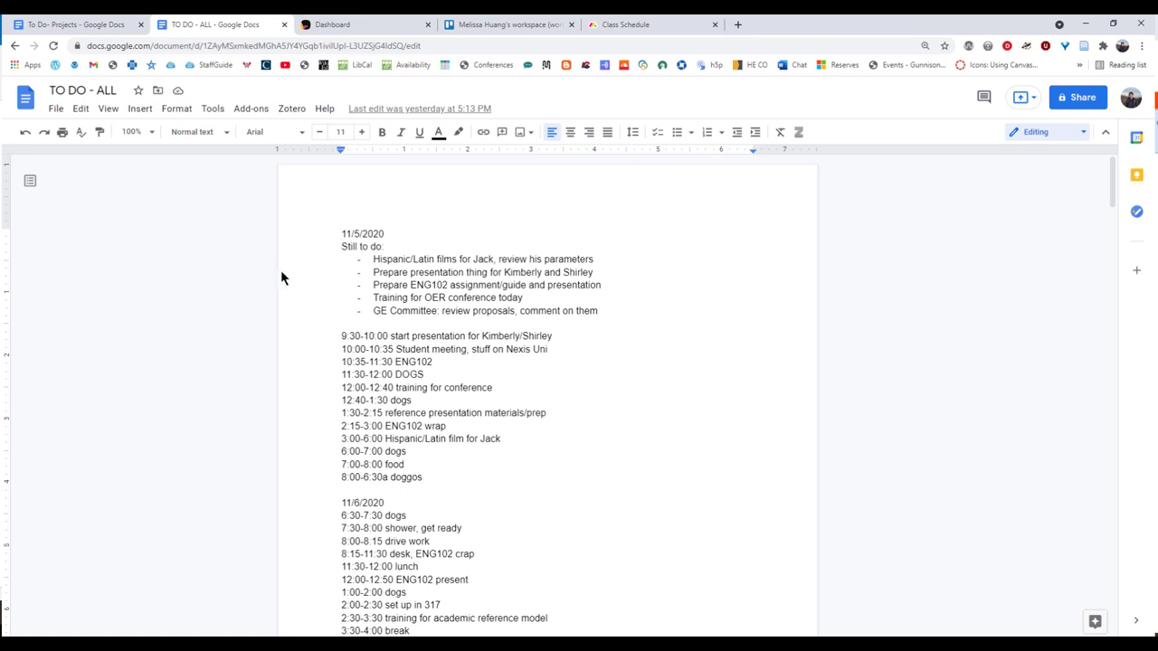
left_click(344, 24)
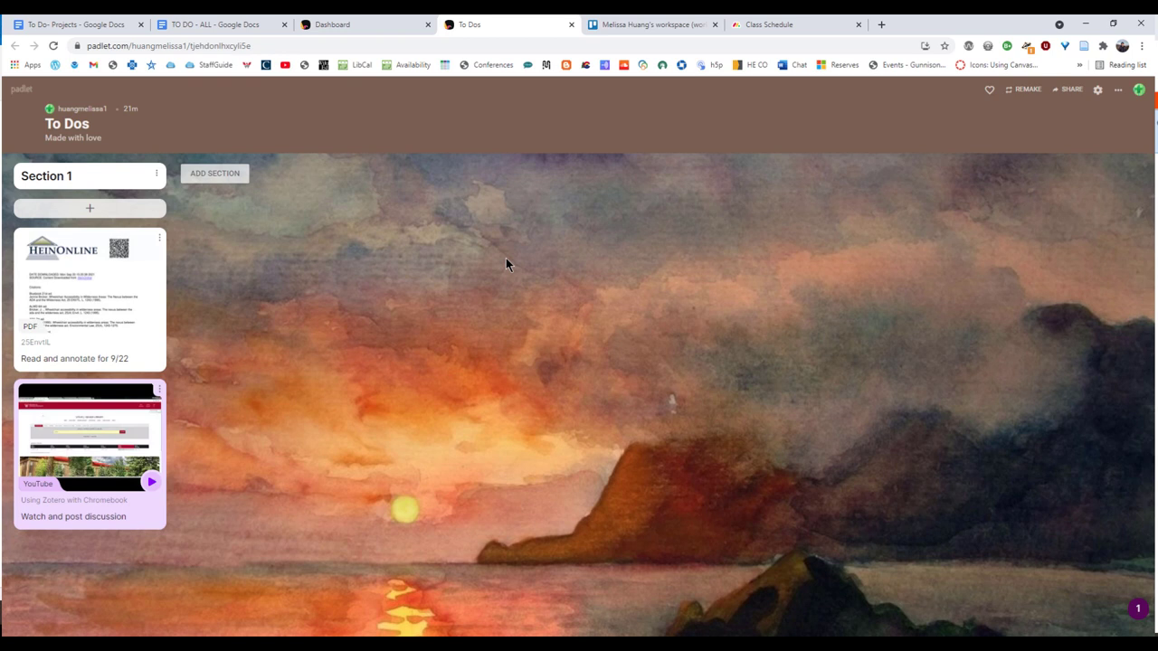
Step: Rename Section 1 to COM202, then open and close the HeinOnline post's options menu
left_click(100, 179)
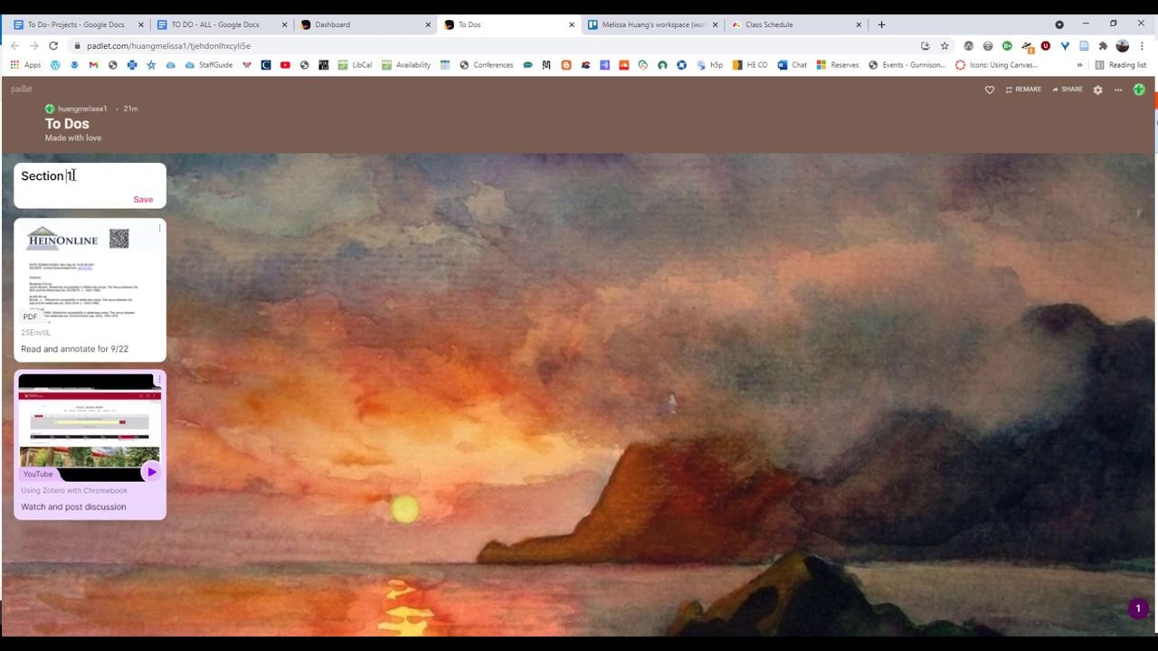
triple_click(73, 175)
type("COM2022")
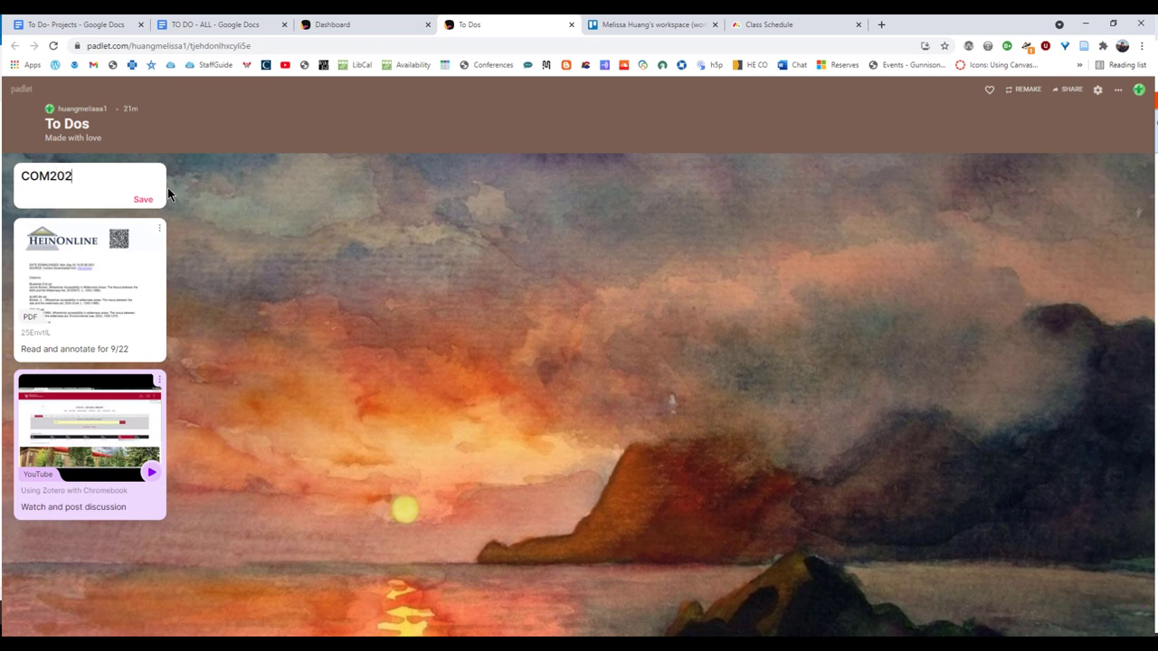
left_click(146, 199)
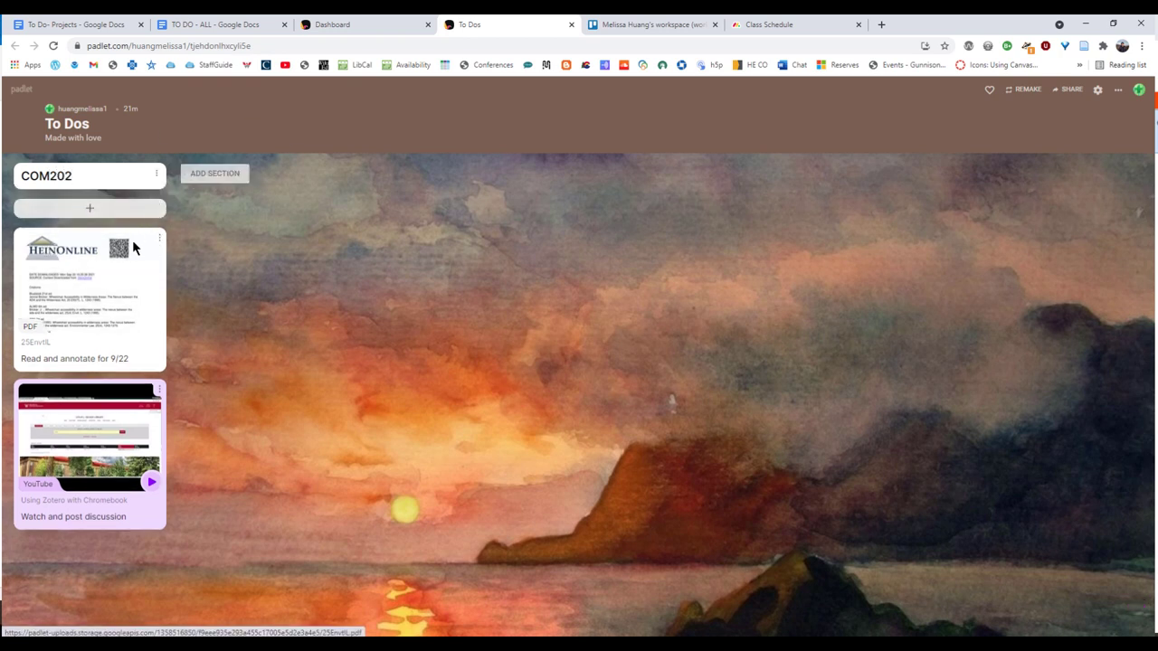
left_click(160, 238)
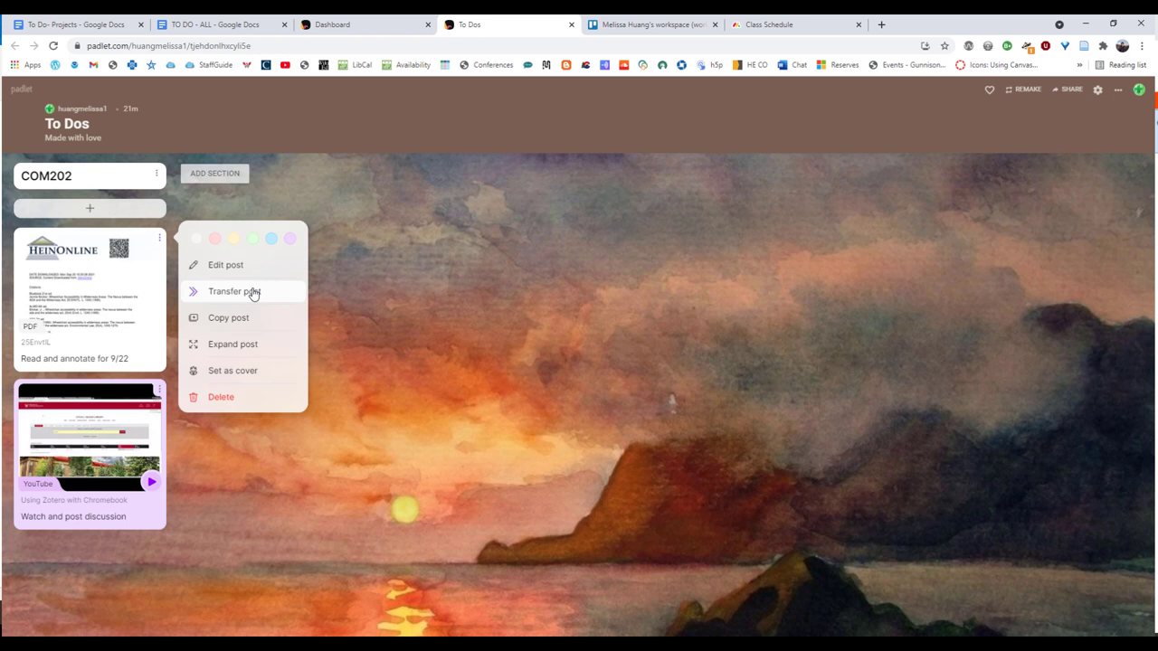
left_click(558, 333)
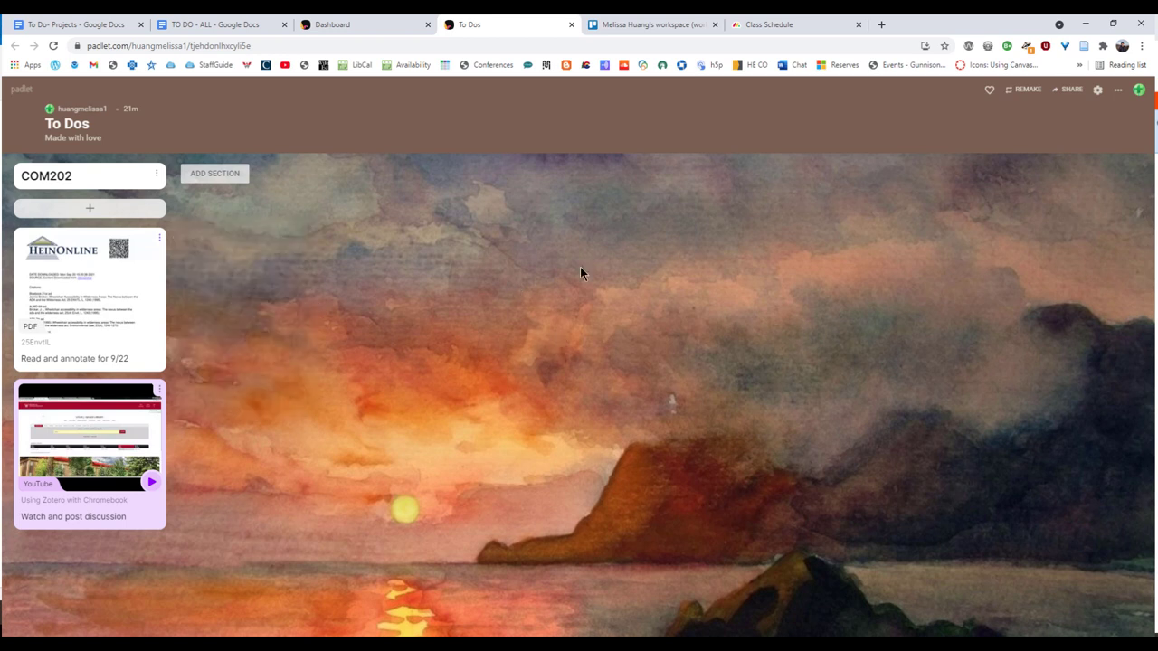
Step: Change the To Dos board to the Canvas format
left_click(1120, 92)
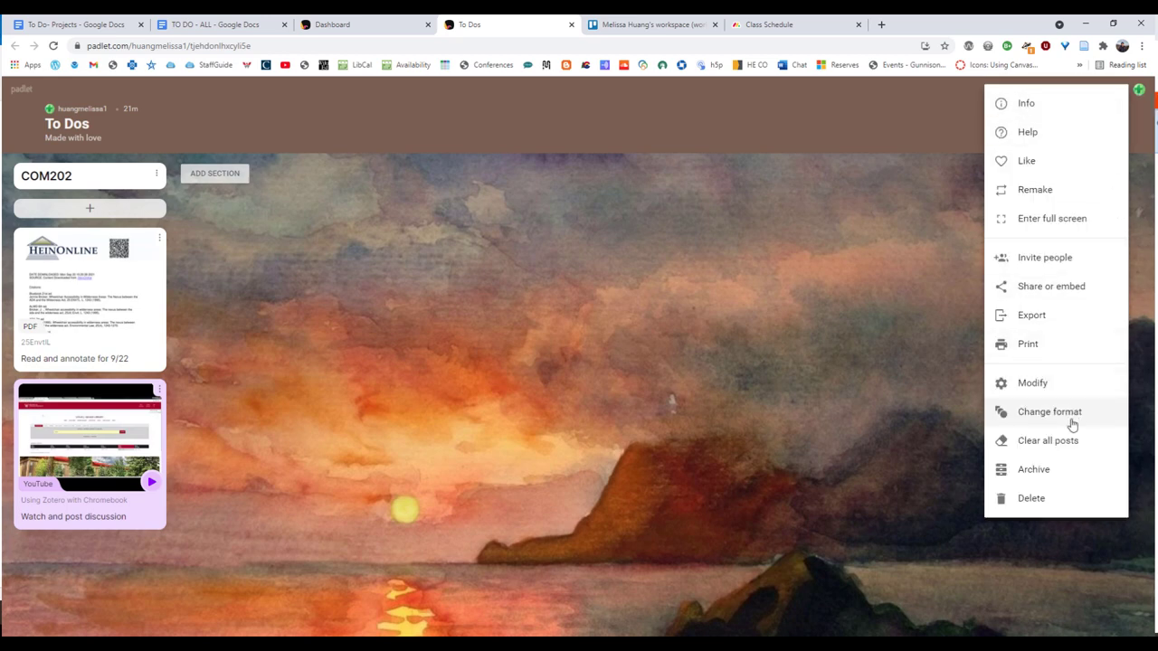
left_click(1001, 416)
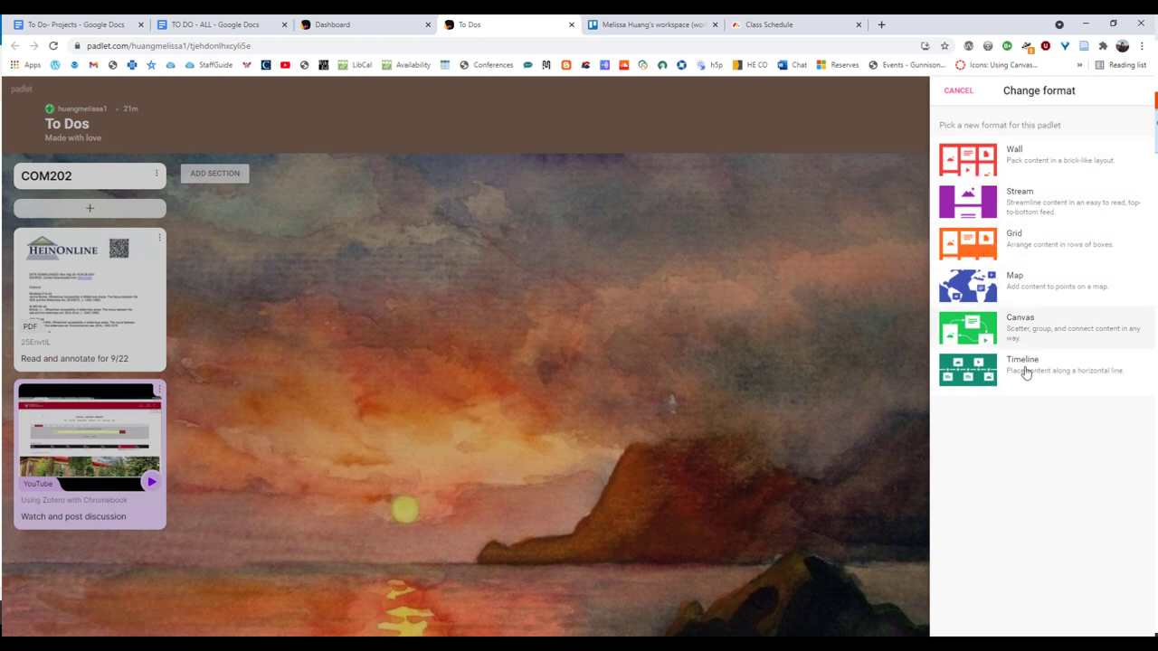
left_click(1040, 333)
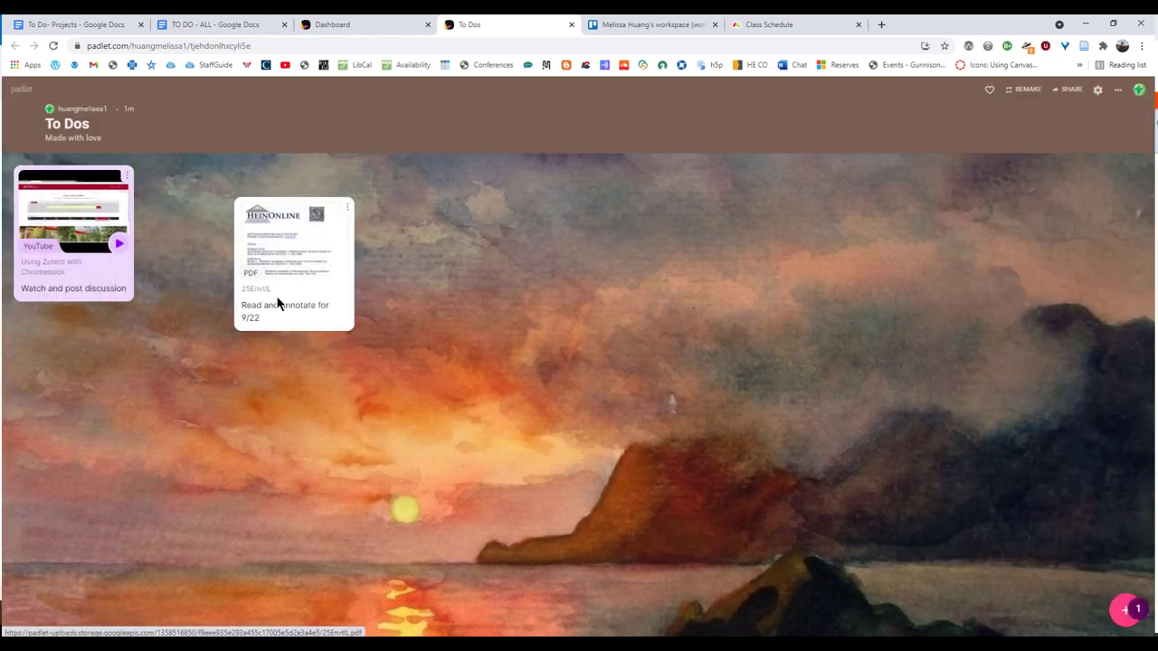
Step: Connect the PDF post to the YouTube post with a link labelled COM202
left_click(348, 209)
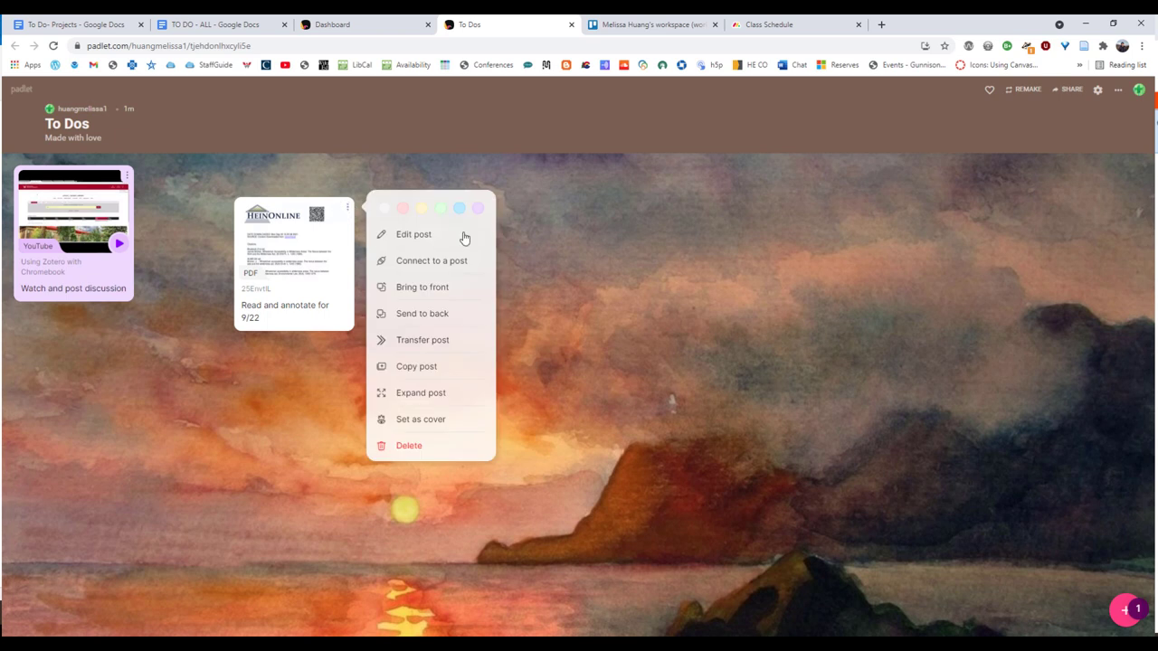
left_click(450, 263)
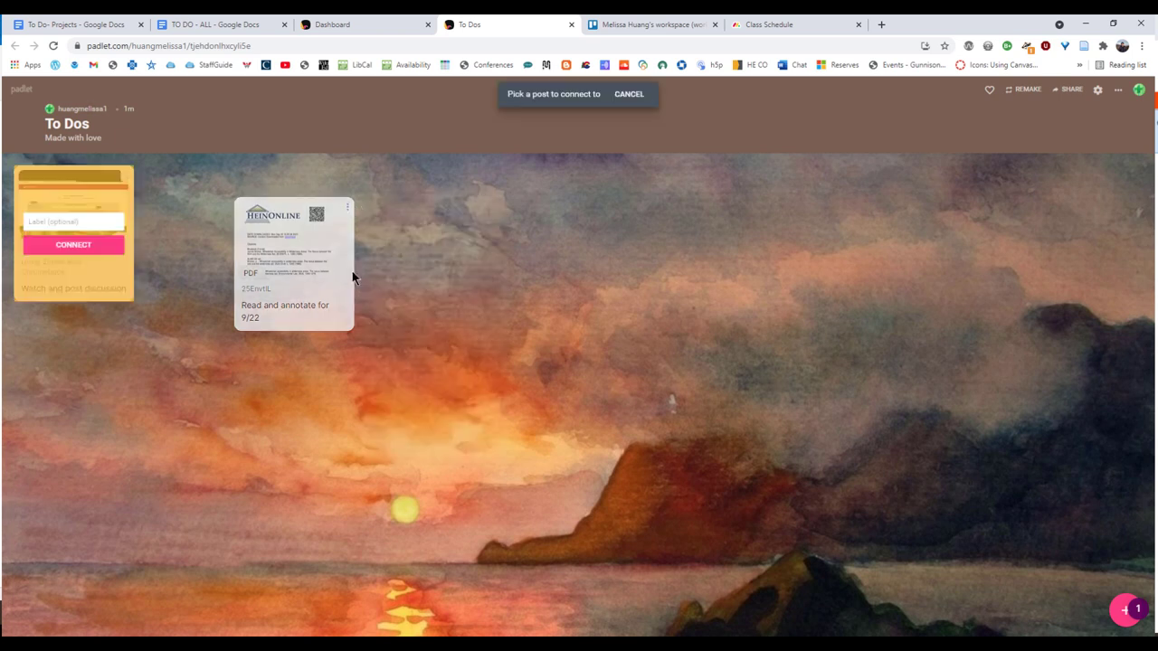
left_click(93, 225)
type("COM202")
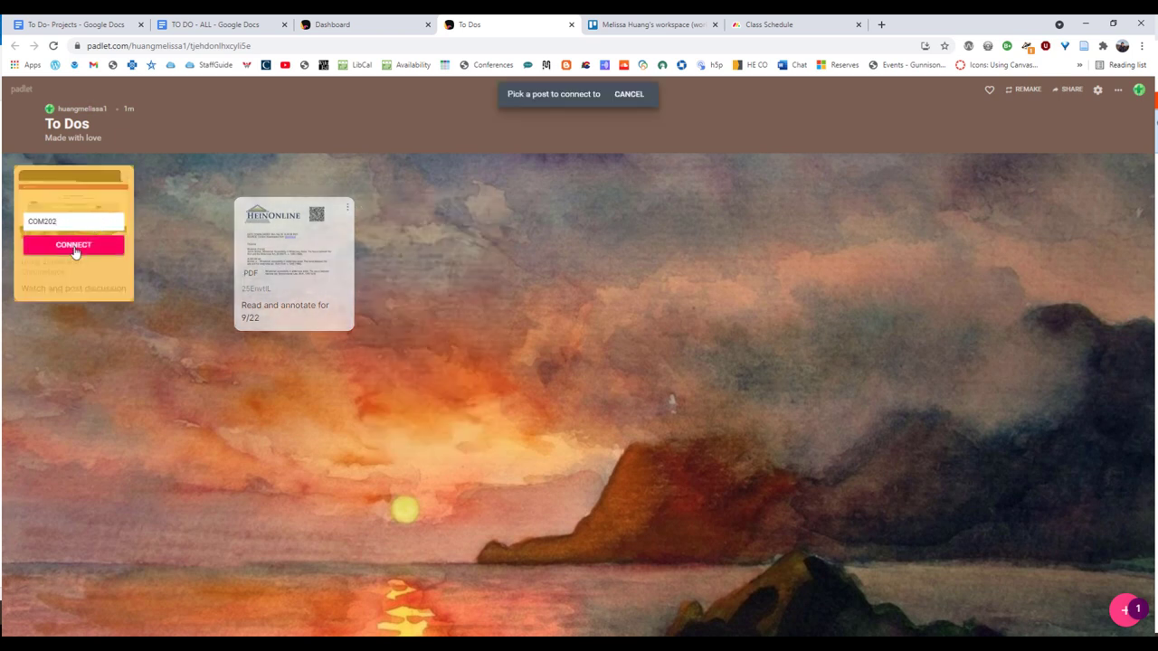
left_click(74, 245)
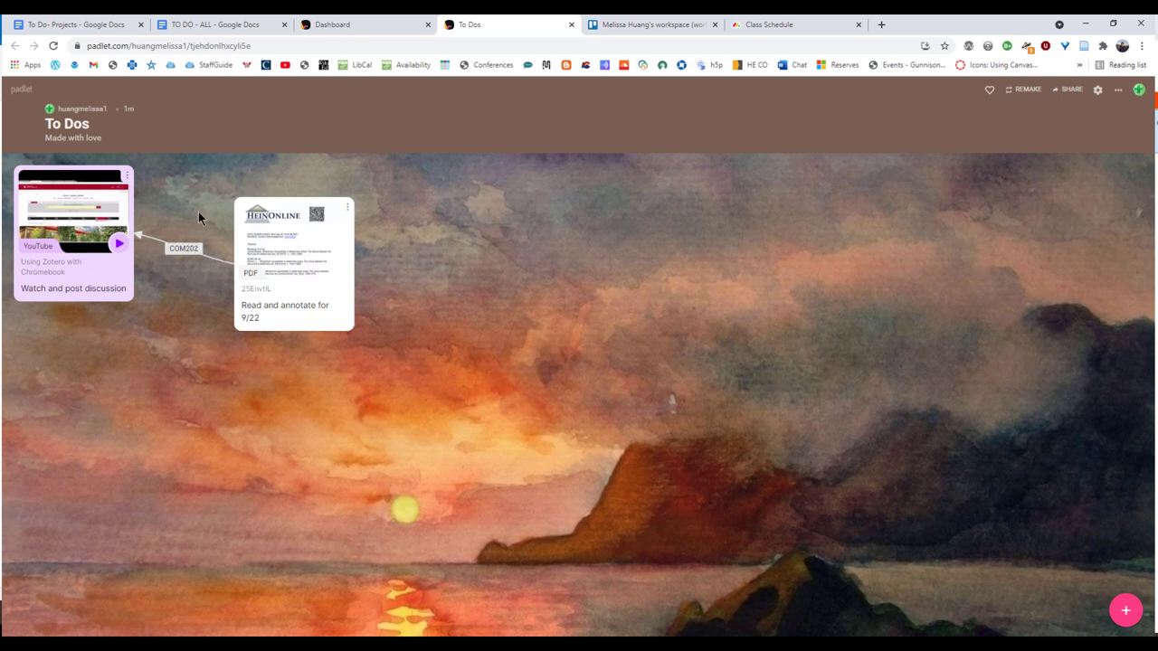
Step: Move the HeinOnline PDF post below the YouTube post
double_click(268, 285)
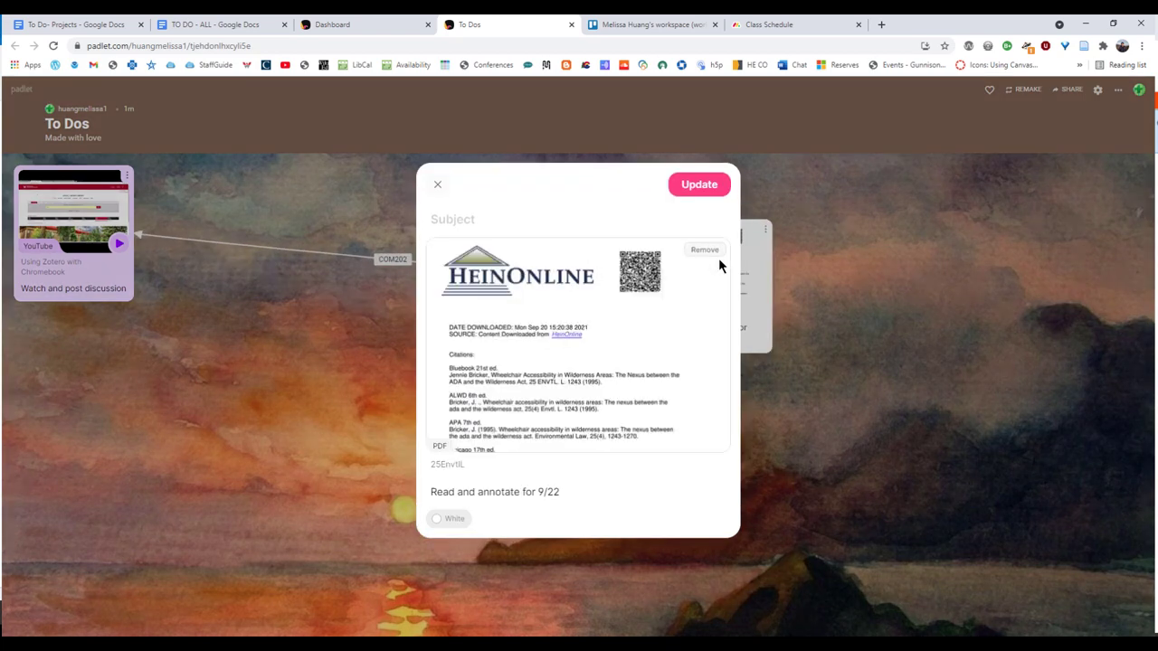
left_click(437, 185)
left_click_drag(712, 331, 215, 441)
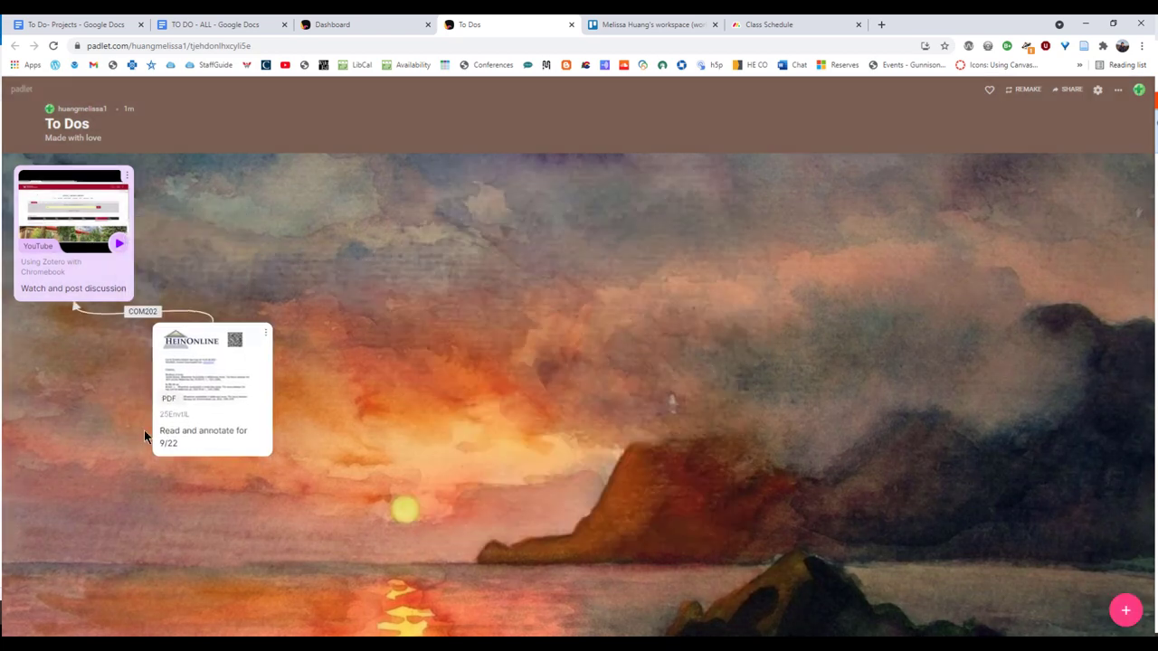
Step: Reopen and close the post editor without changes, then nudge the post down and left
double_click(197, 451)
double_click(464, 489)
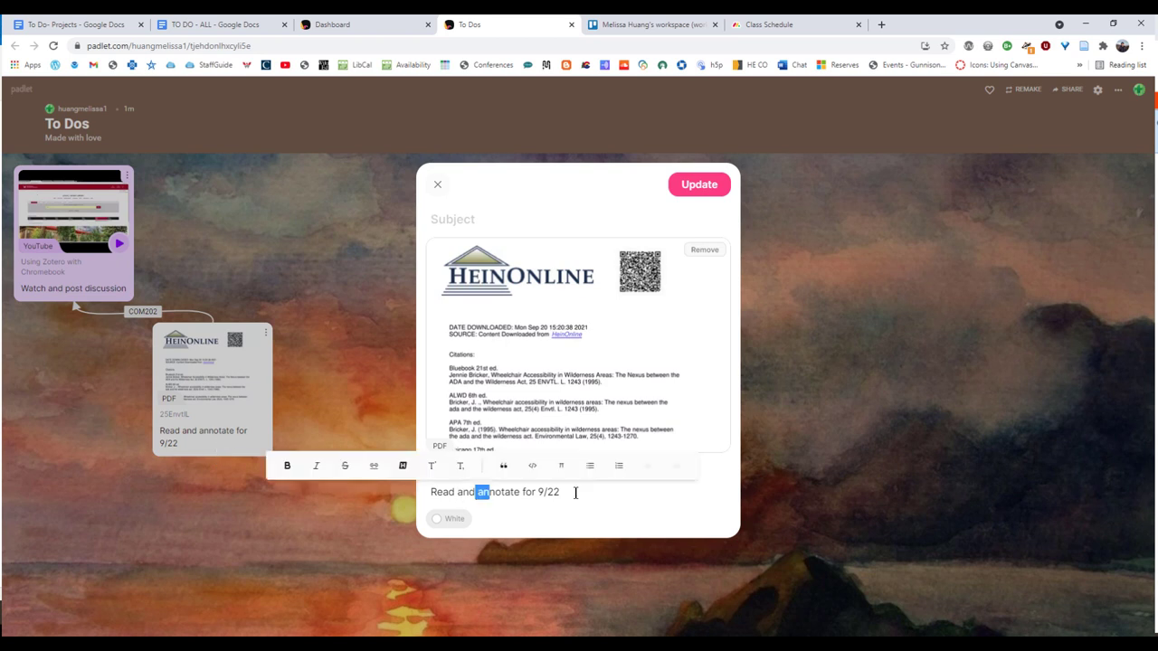
key("End")
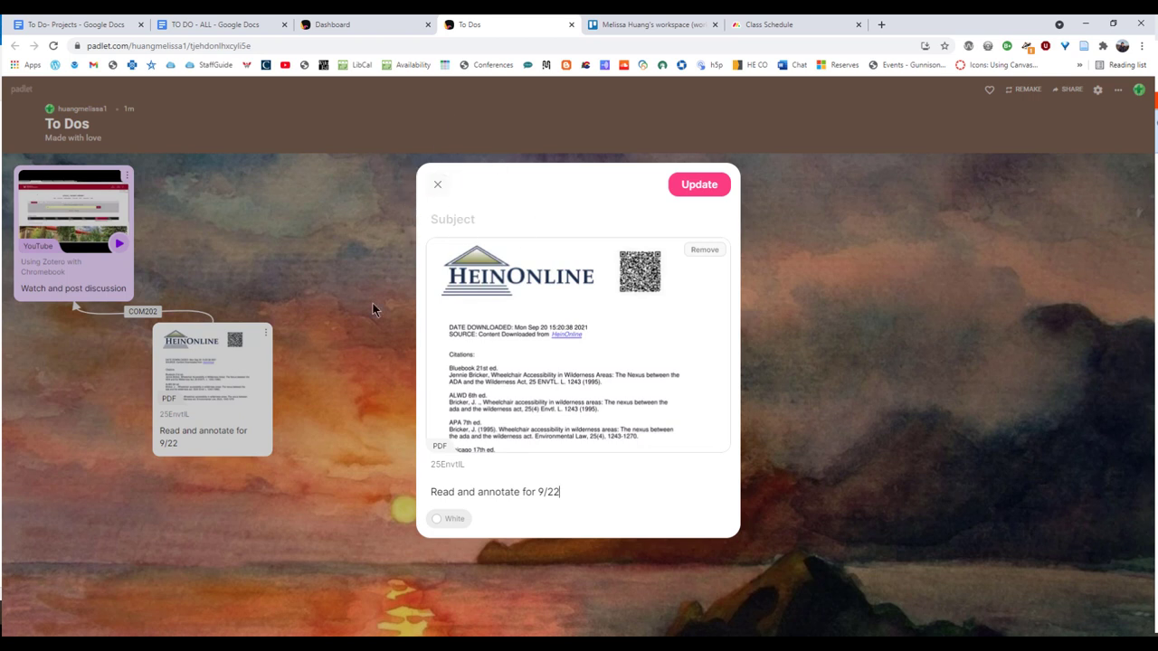
left_click(437, 185)
left_click_drag(224, 418, 197, 460)
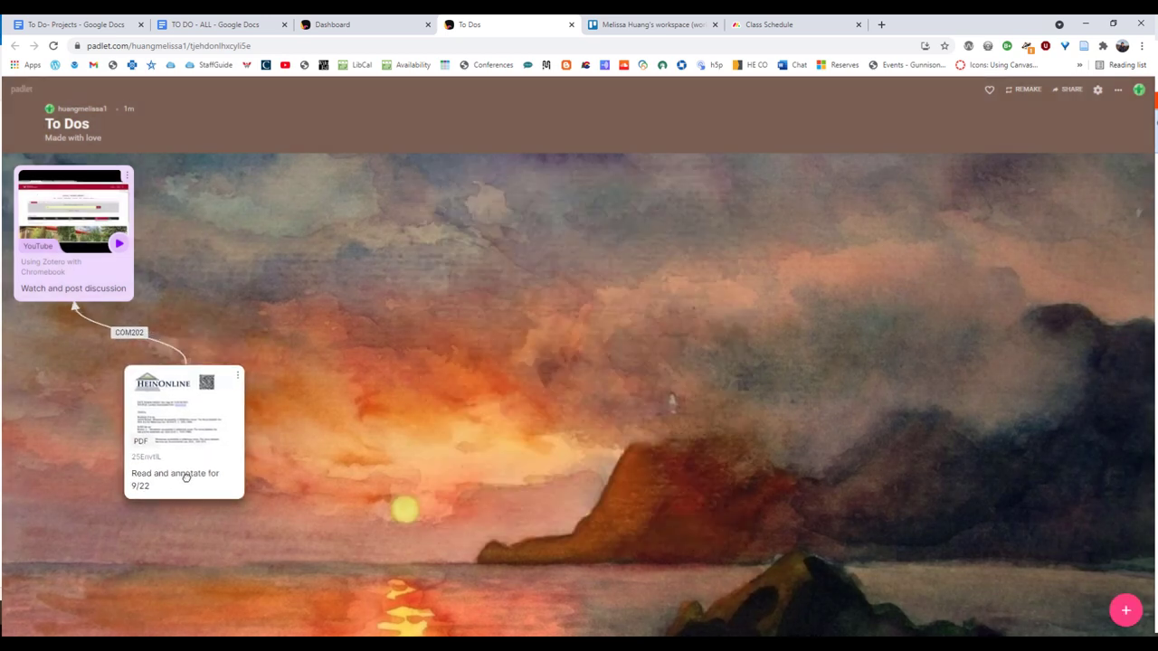
left_click(1116, 93)
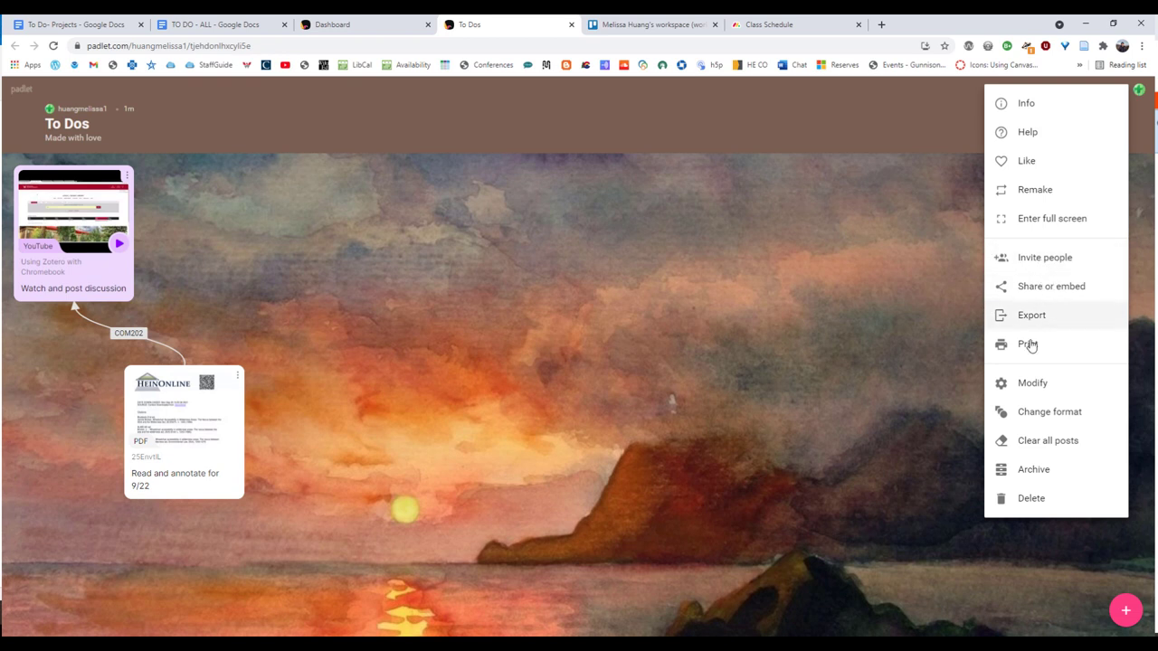
Step: Switch the To Dos board from Canvas to the Shelf format
left_click(1036, 412)
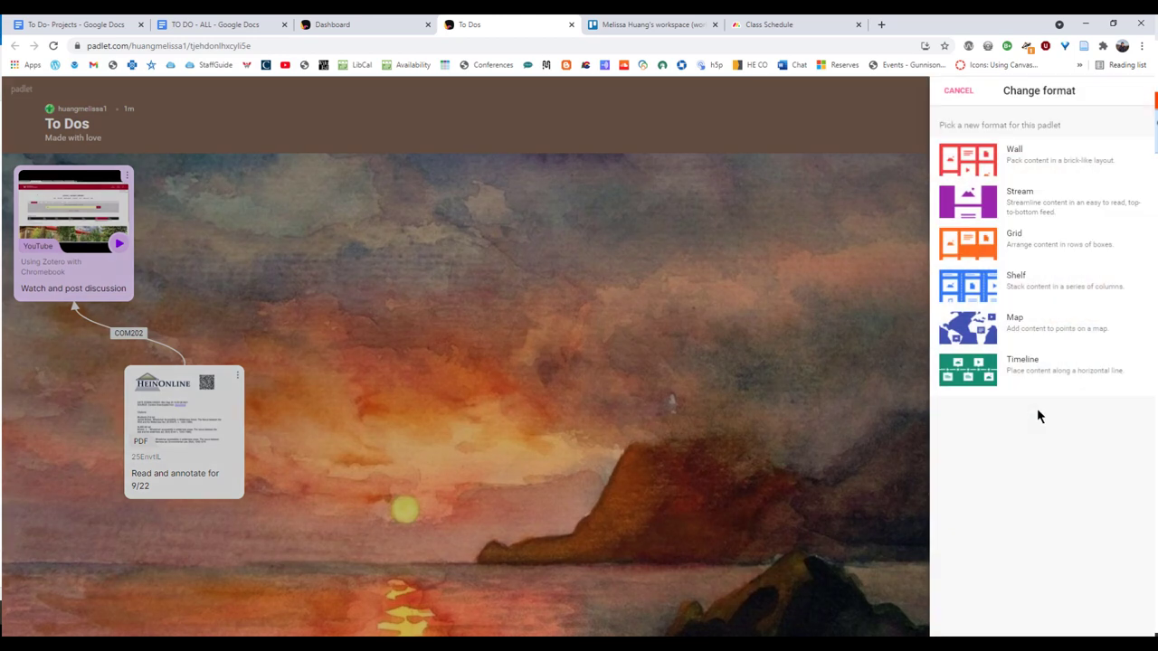
left_click(977, 299)
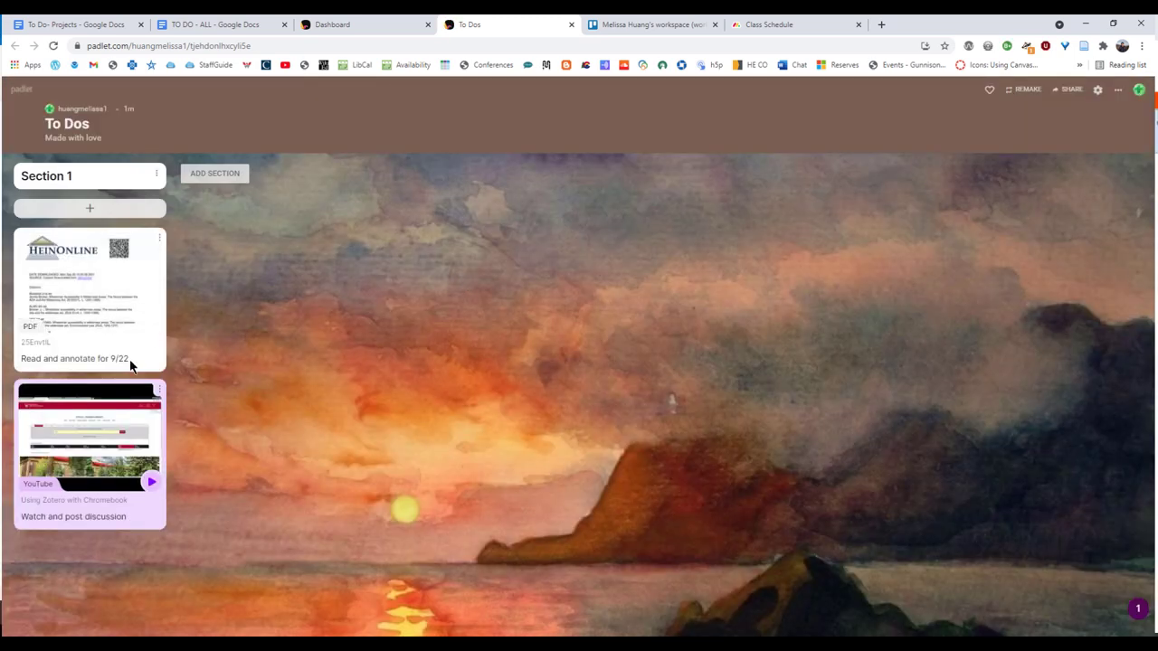
Step: Change the To Dos board to the Timeline format
left_click(1119, 92)
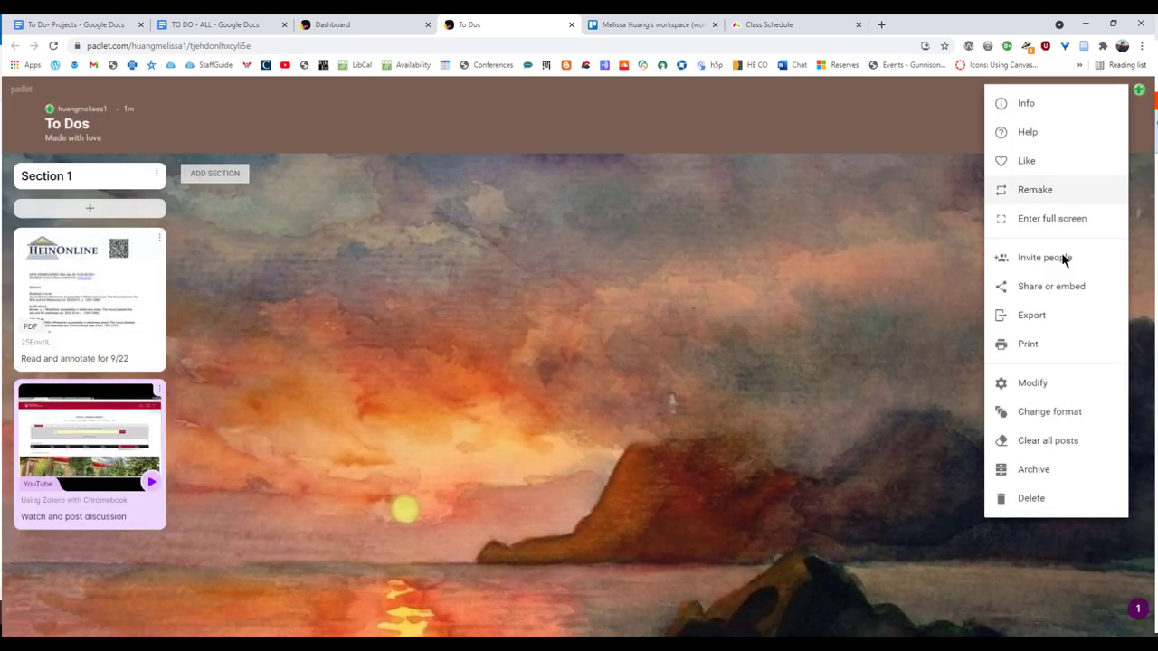
left_click(1047, 407)
left_click(992, 377)
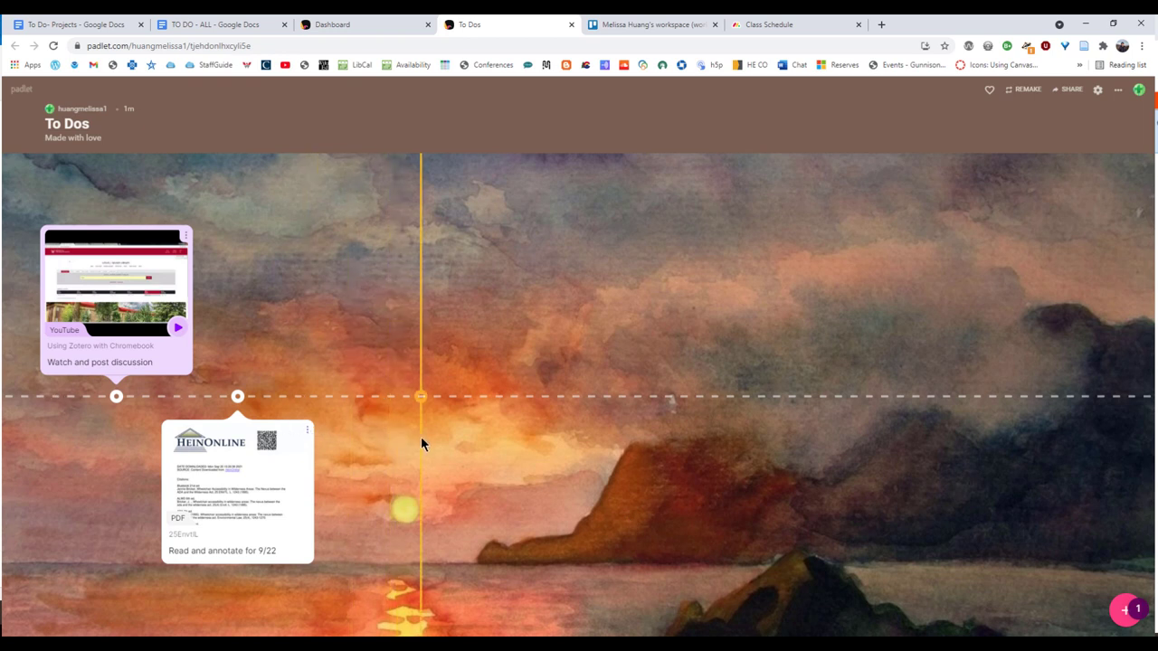
Step: Start a new timeline post, discard the draft, and move to the Trello workspace
left_click(177, 398)
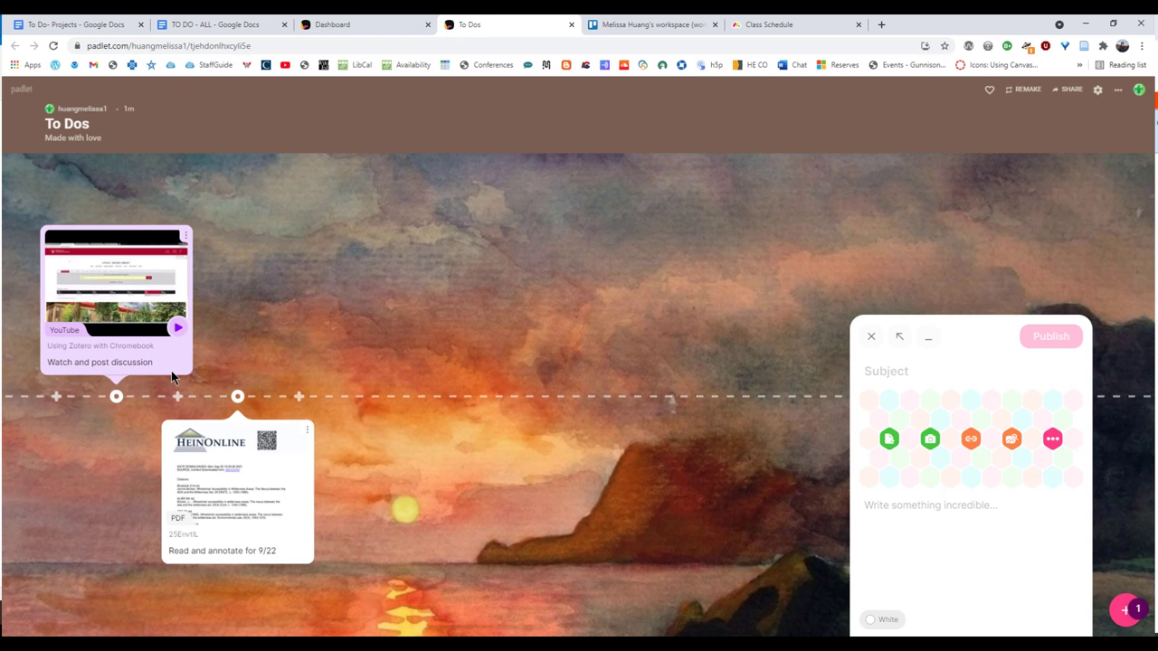
left_click(871, 336)
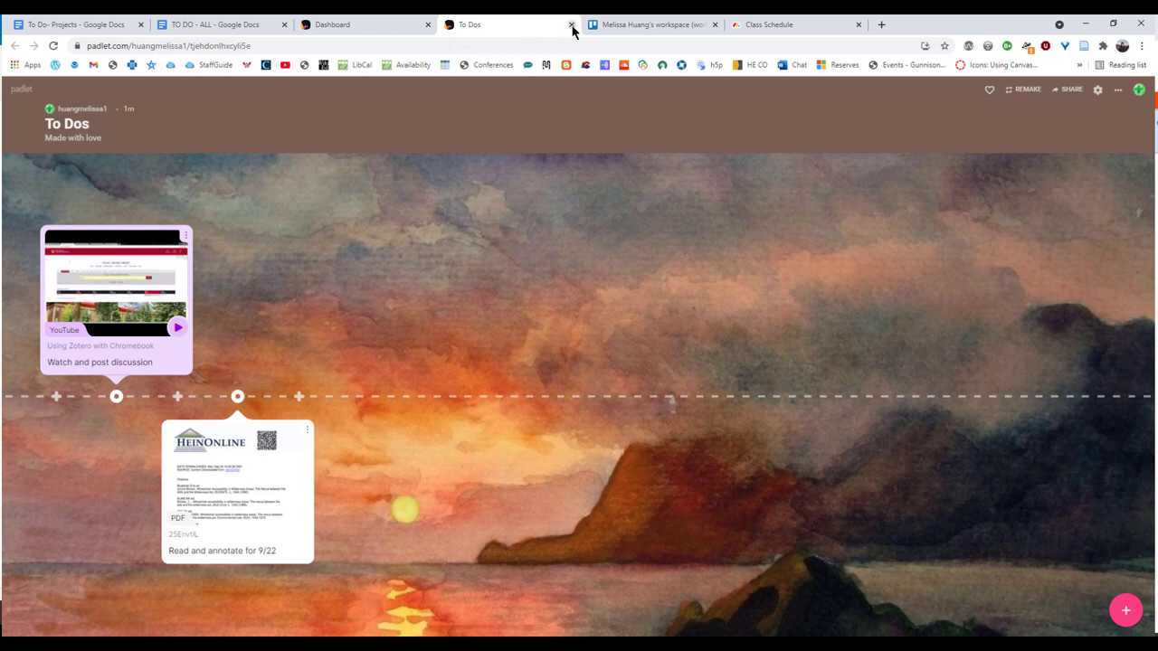
left_click(606, 24)
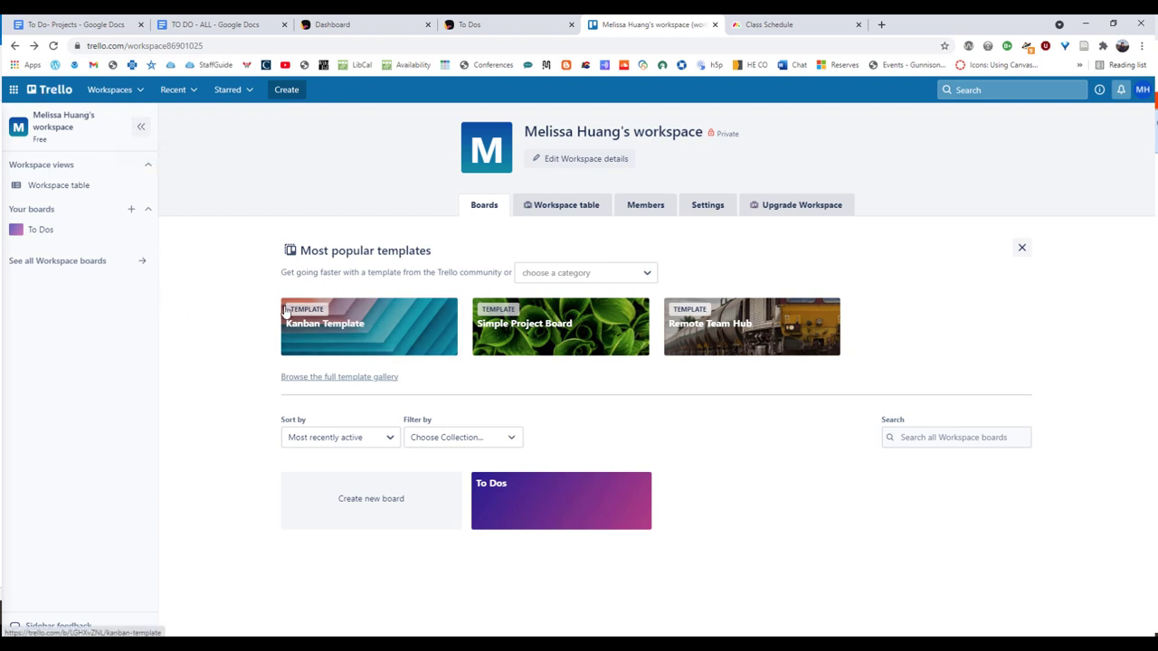
left_click(588, 275)
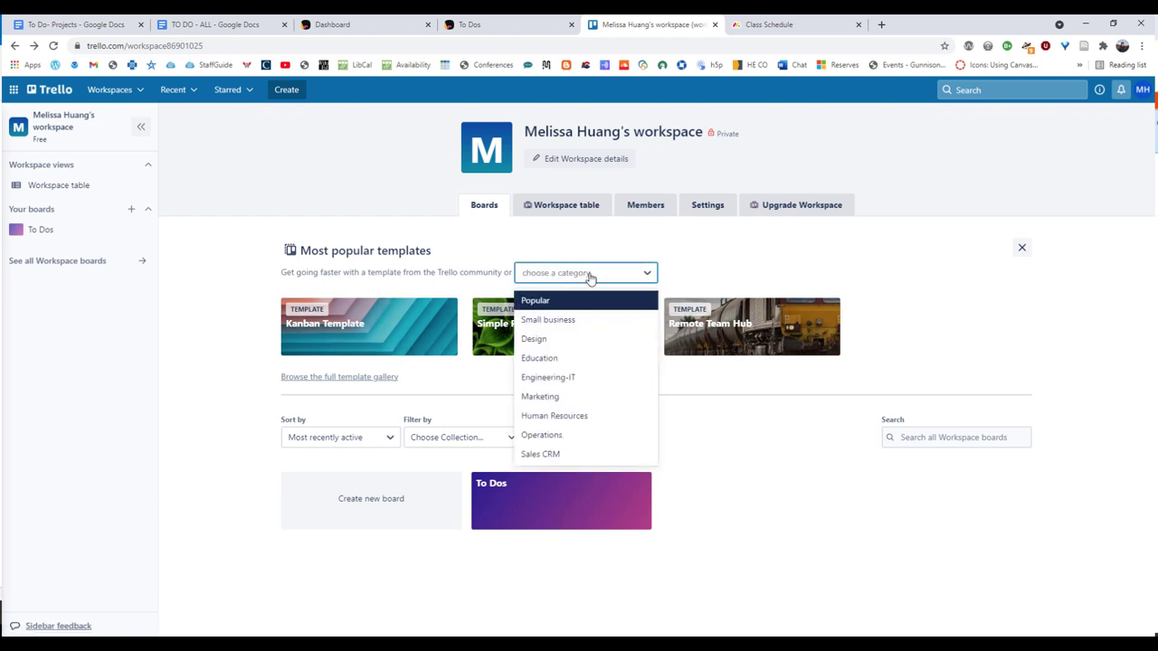
left_click(577, 360)
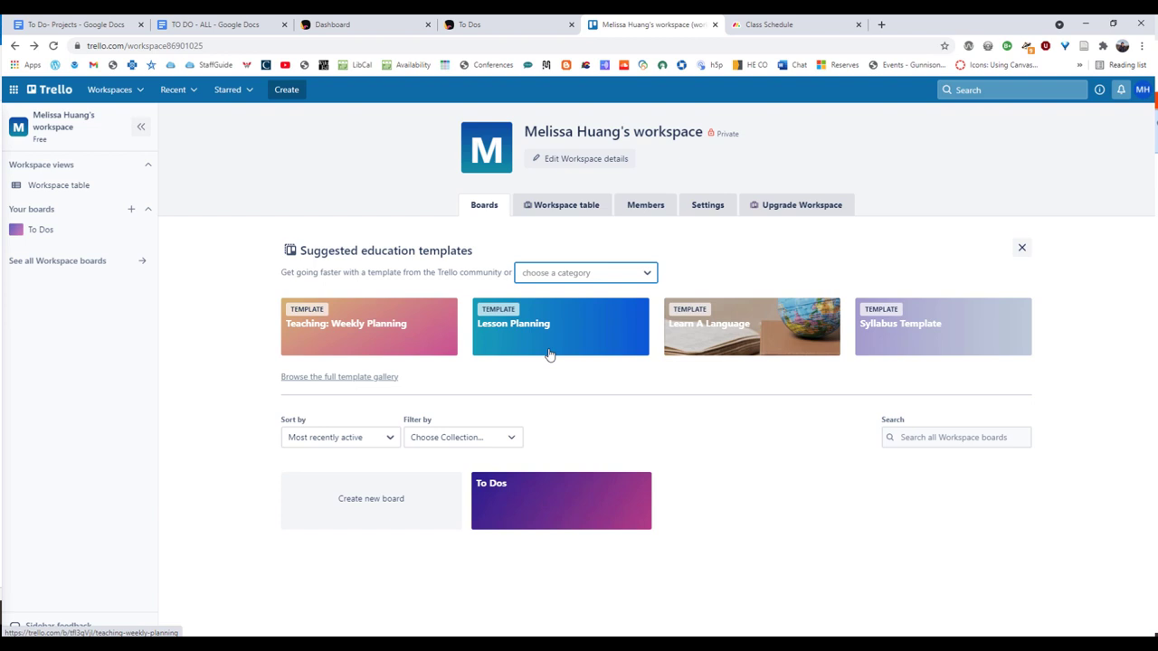
left_click(586, 282)
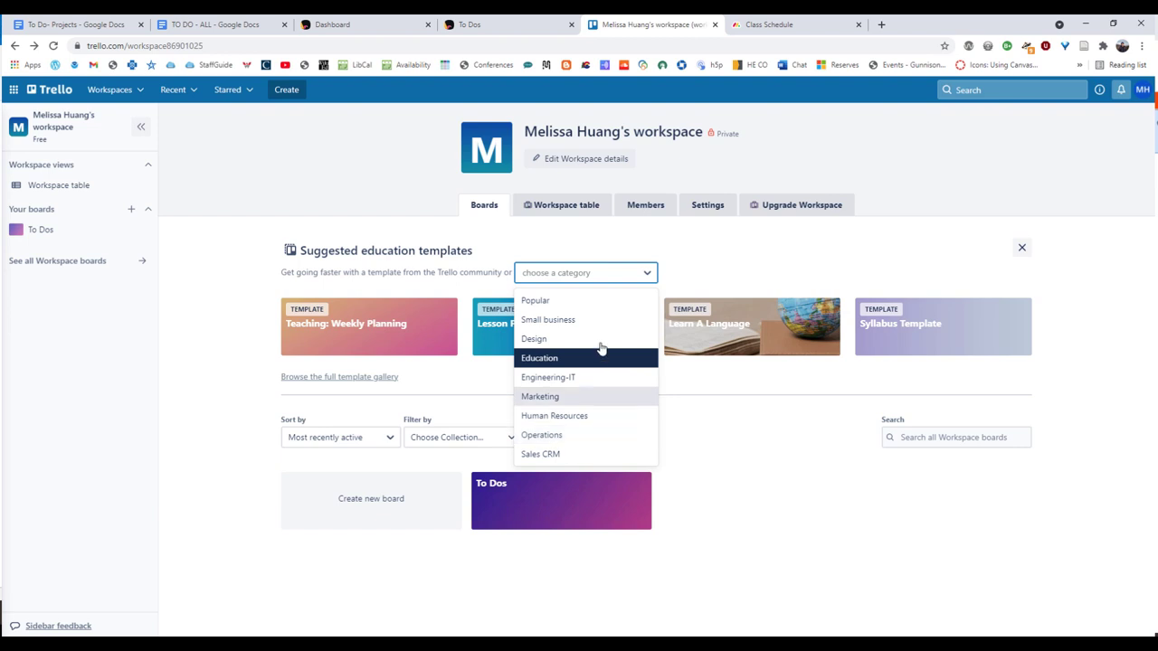
left_click(614, 302)
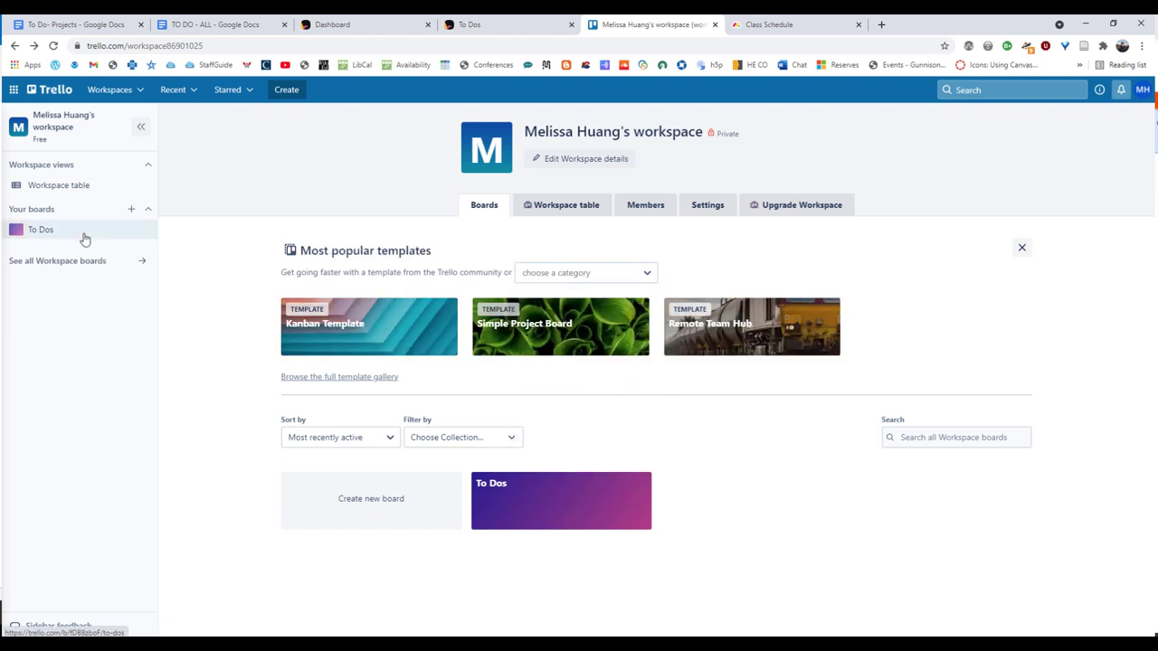
Step: Open the To Dos board's Card labels tip card and enable colour-blind friendly label patterns
left_click(45, 230)
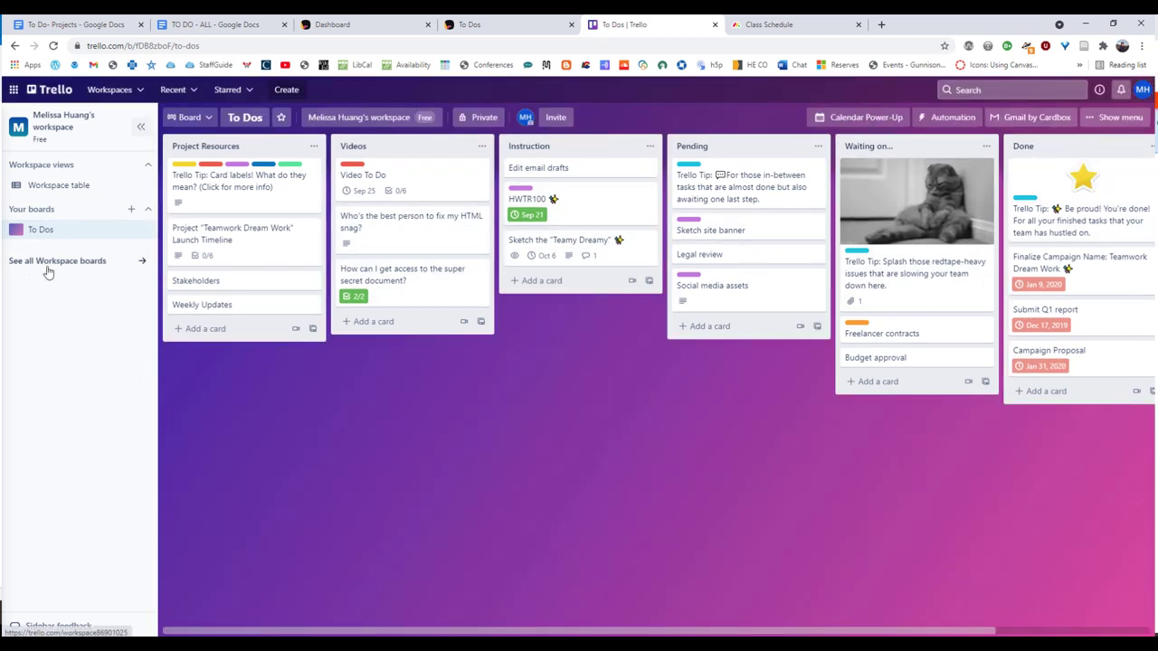
left_click(254, 200)
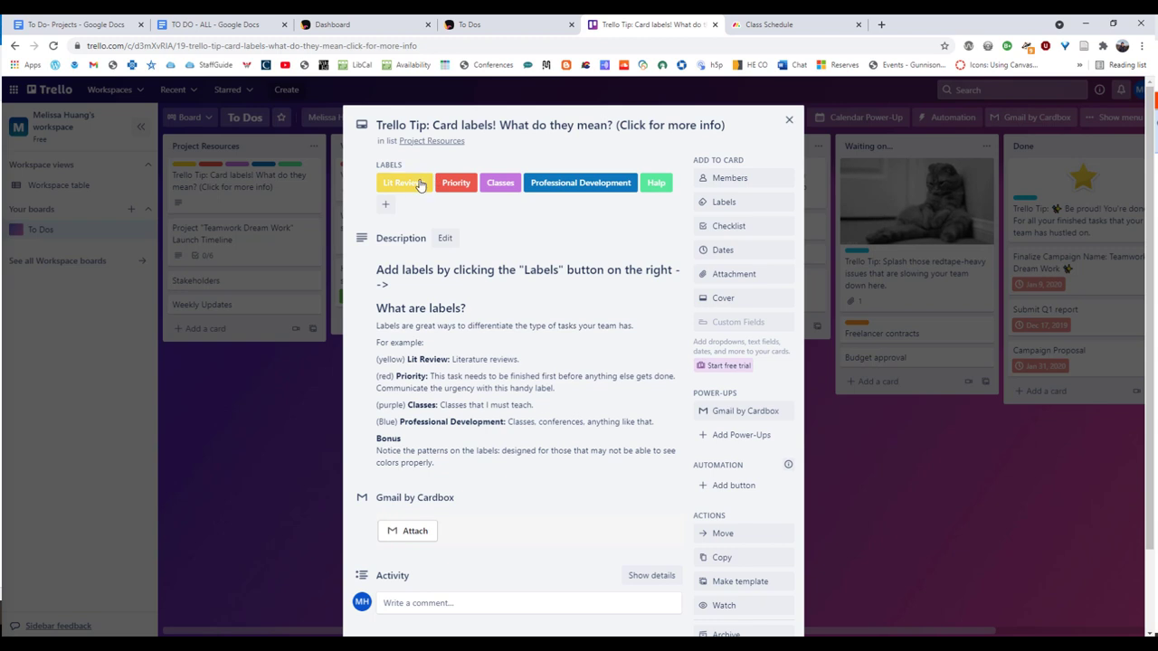
left_click(420, 185)
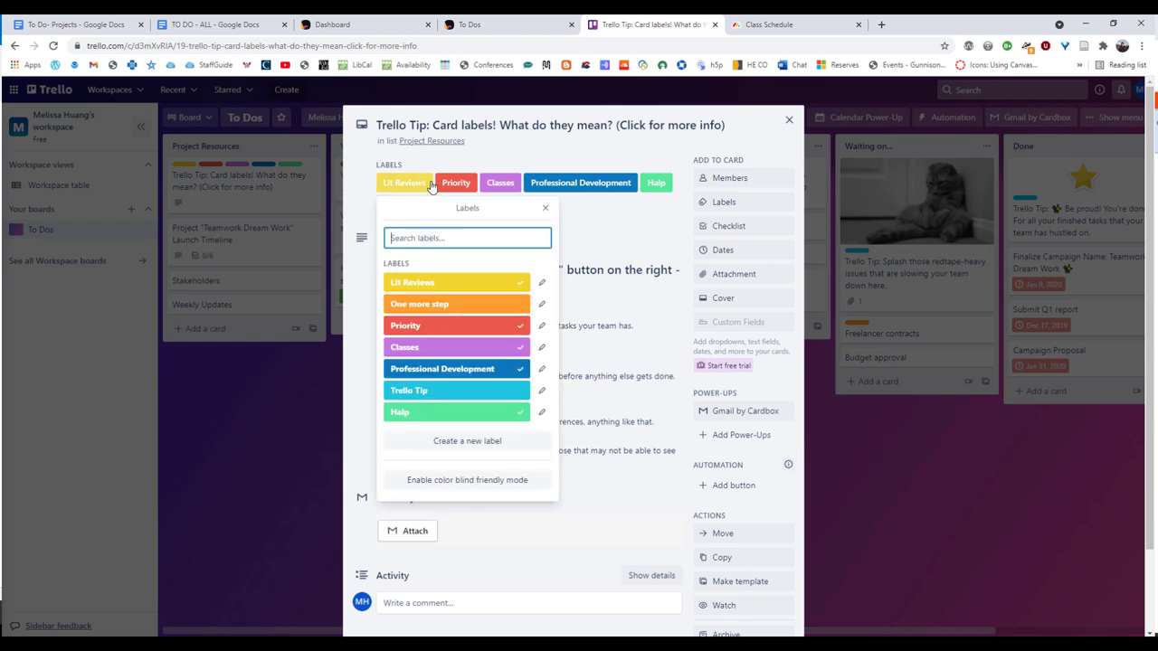
left_click(501, 487)
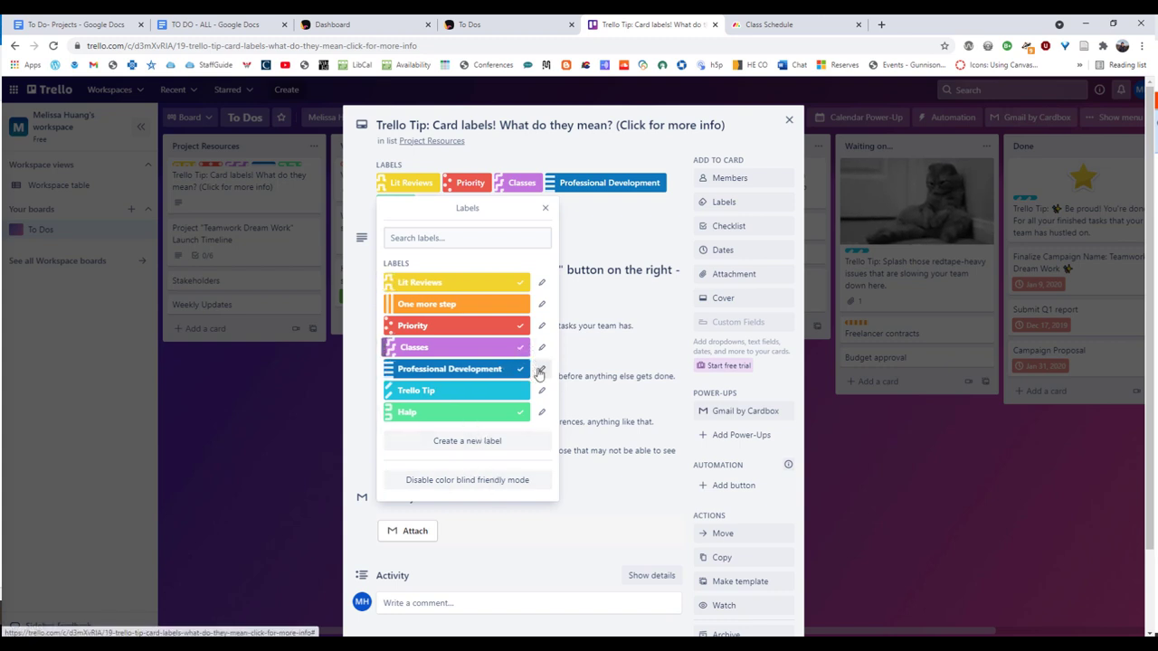
left_click(547, 208)
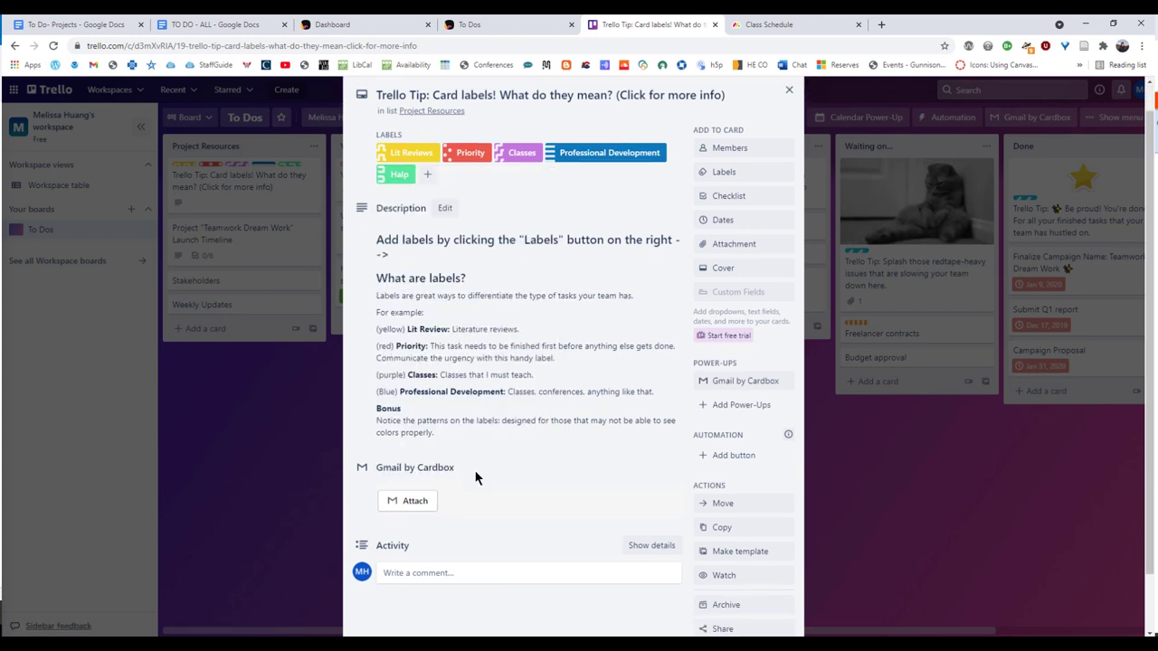
scroll(543, 466, "down", 2)
scroll(523, 245, "up", 2)
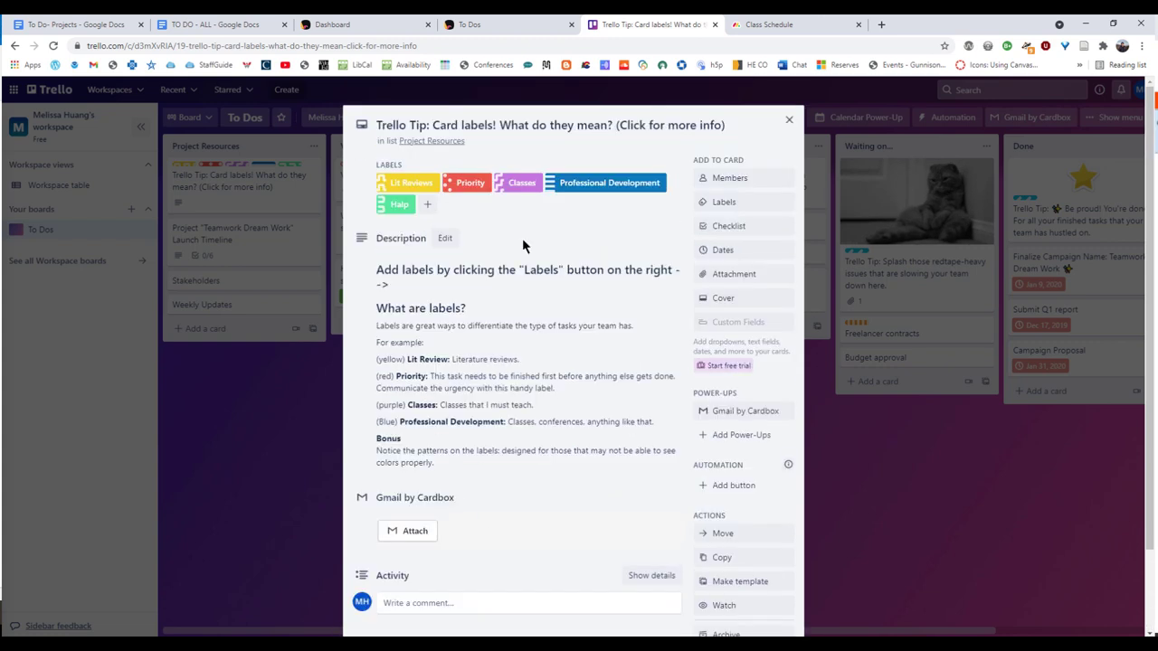
Step: Close the tip card, toggle HWTR100's Sep 21 due date back to complete, and open HWTR100
left_click(787, 122)
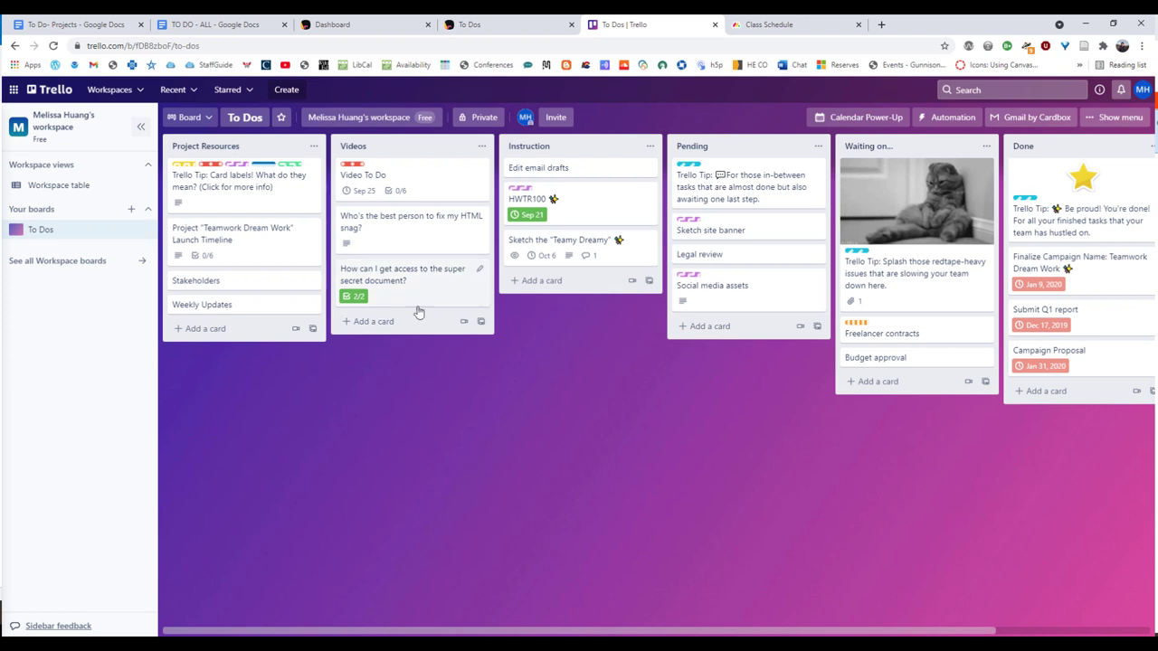
left_click(528, 215)
left_click(528, 215)
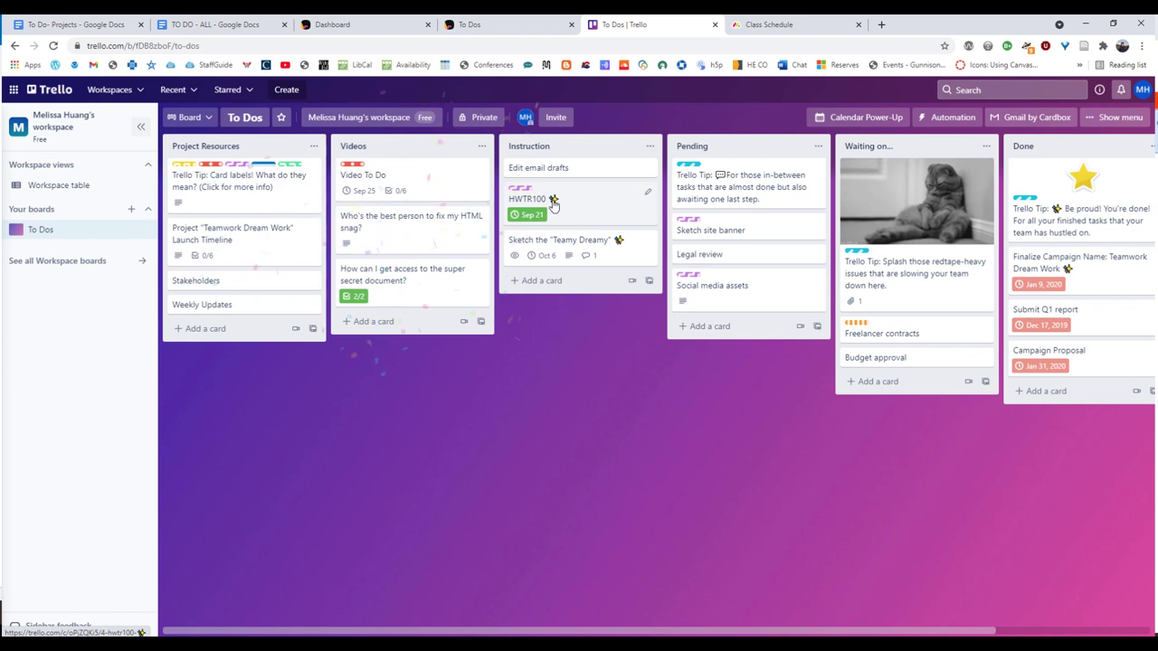
left_click(551, 200)
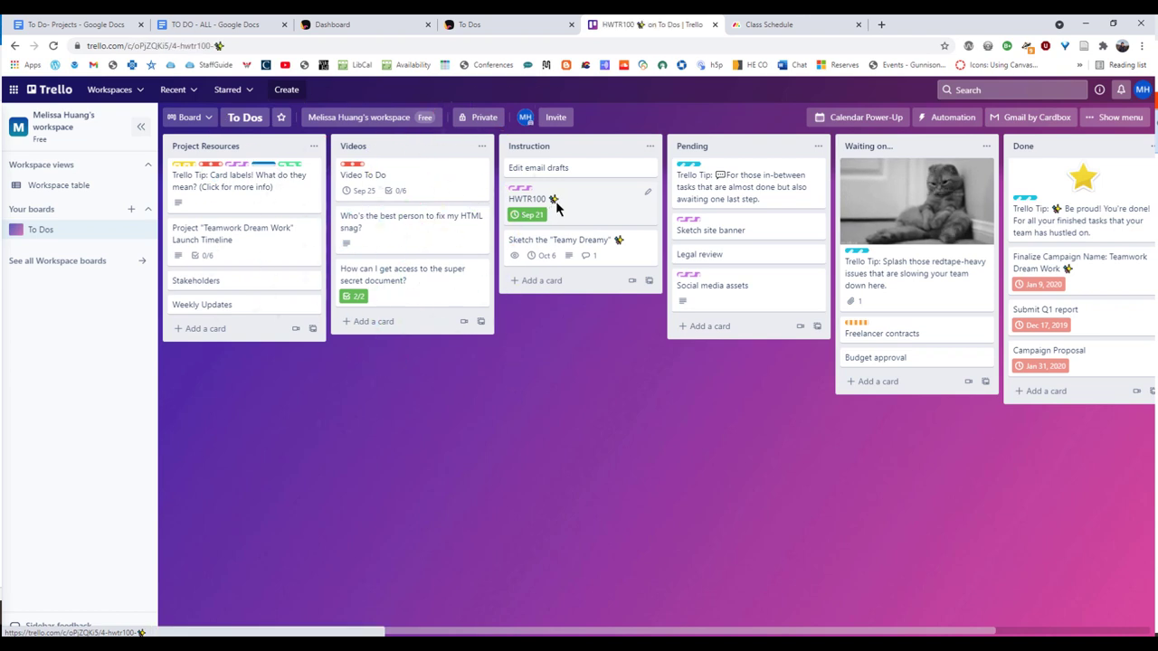
left_click(440, 125)
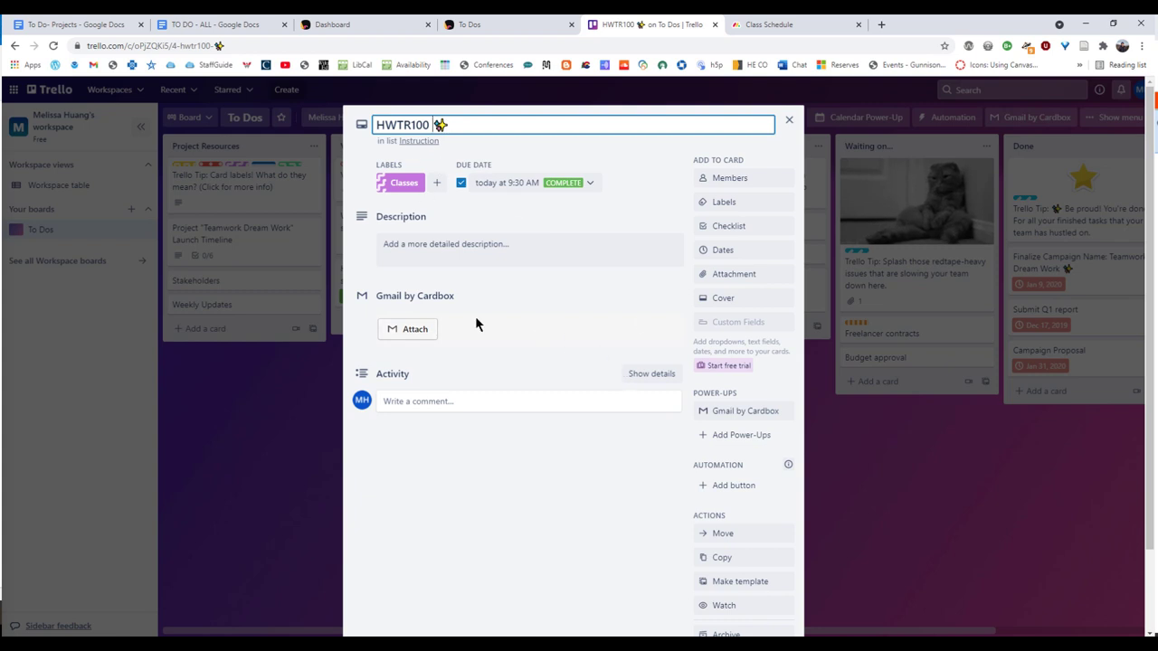
Step: Check off the March 1st, 15th and 22nd items on the Teamwork Dream Work launch timeline card
left_click(856, 466)
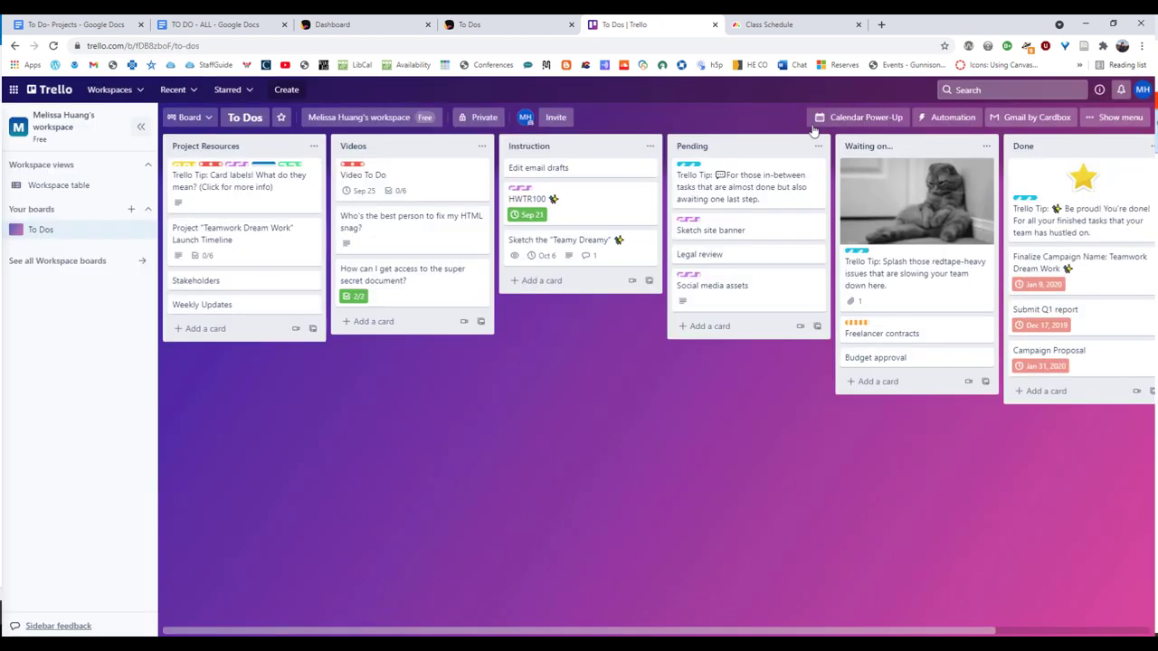
left_click(266, 252)
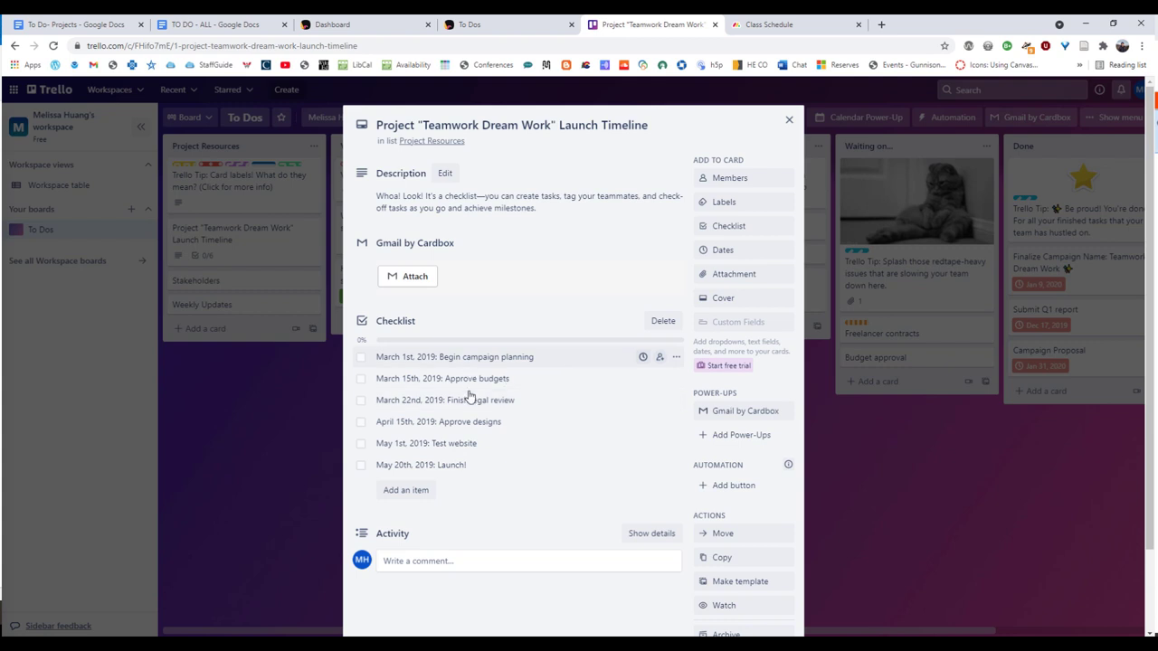
left_click(361, 358)
left_click(361, 379)
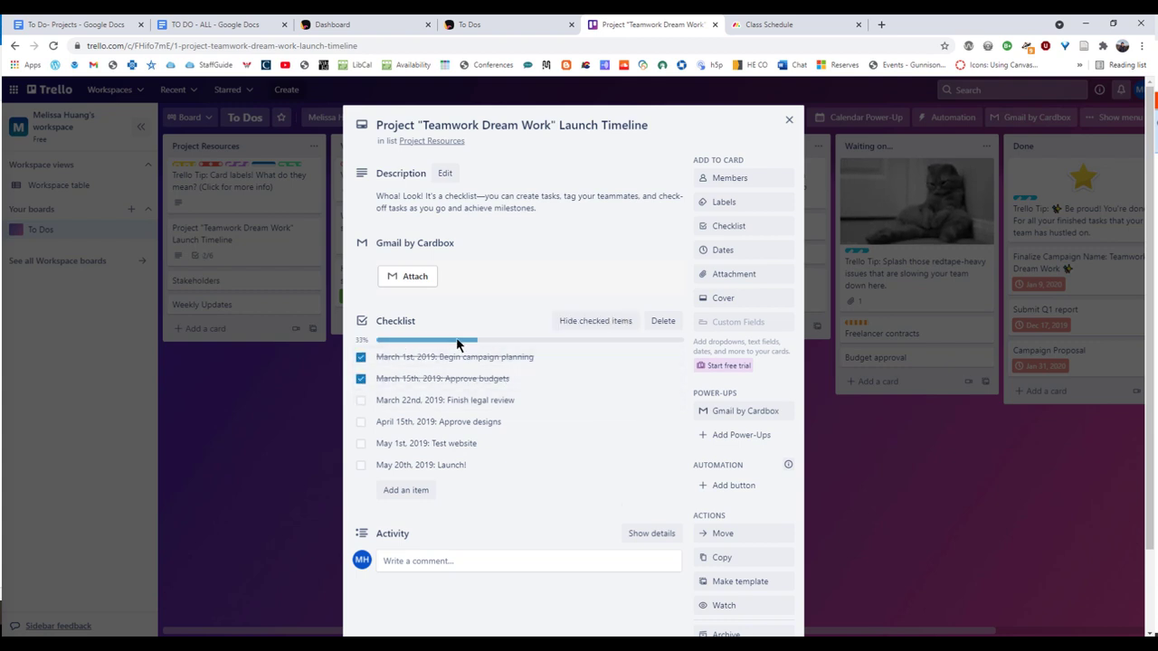
left_click(362, 401)
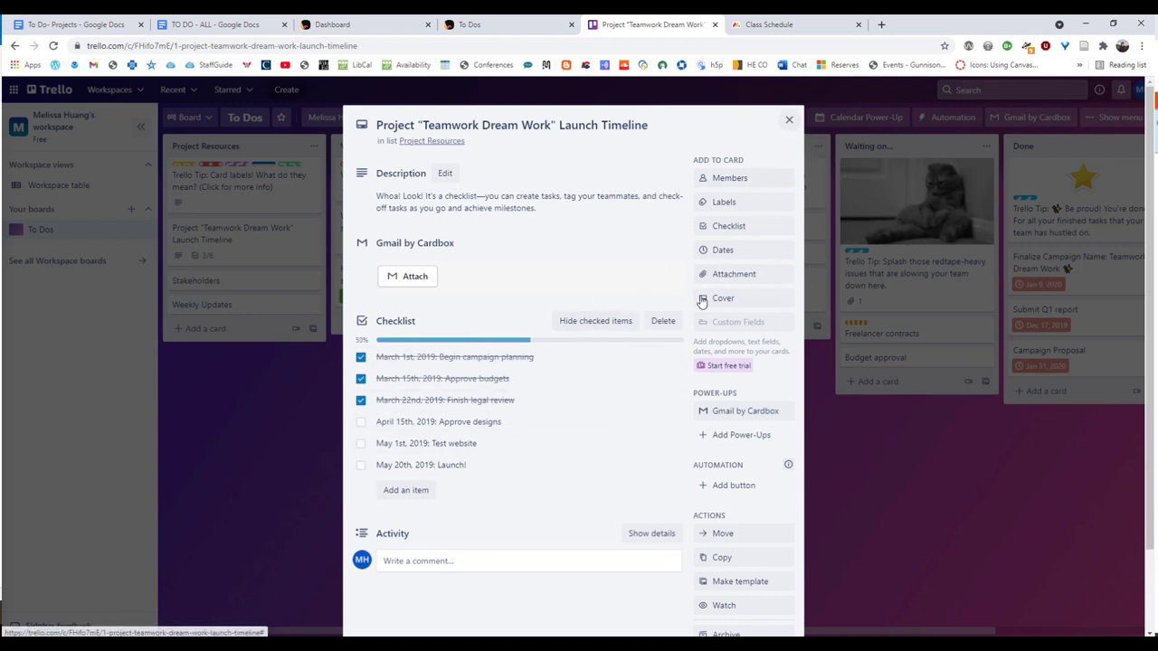
left_click(790, 122)
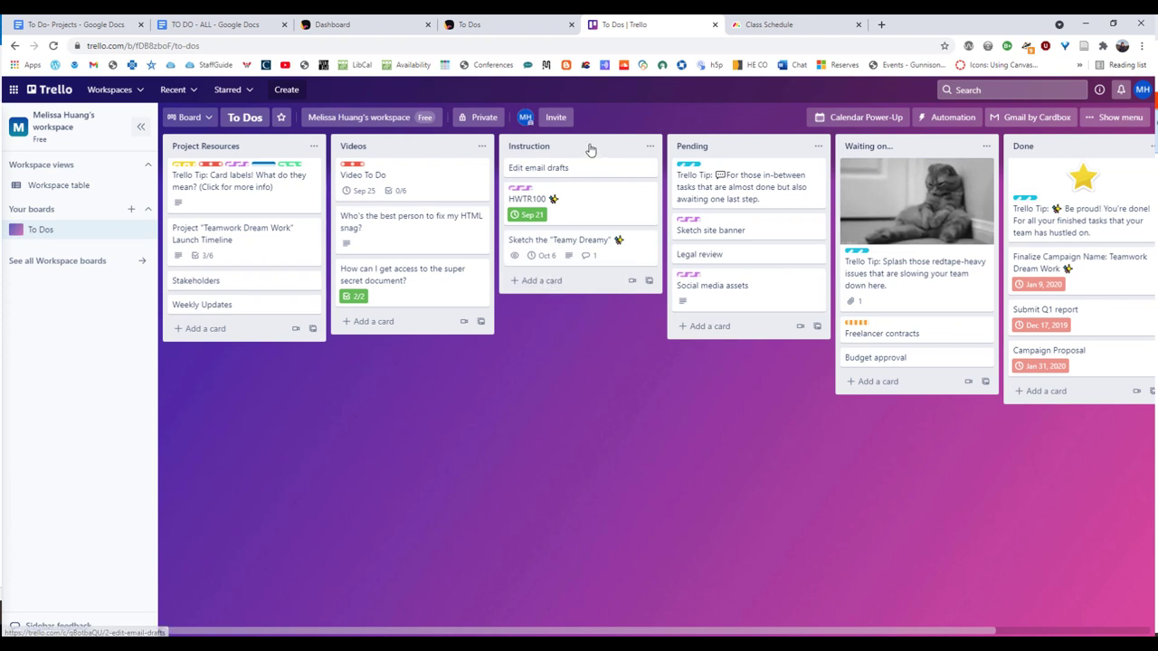
mouse_move(589, 147)
left_mouse_down()
mouse_move(613, 197)
mouse_move(589, 150)
left_mouse_up()
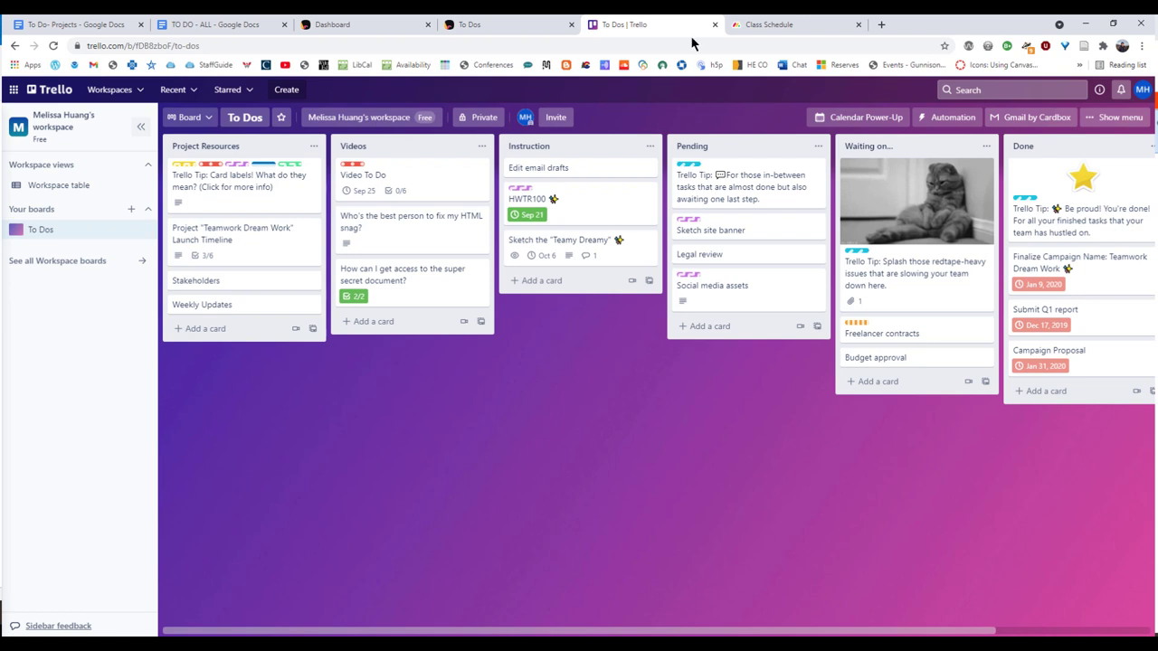
Step: Go to Monday.com's Class Schedule board and briefly try the Add menu and board description
left_click(755, 25)
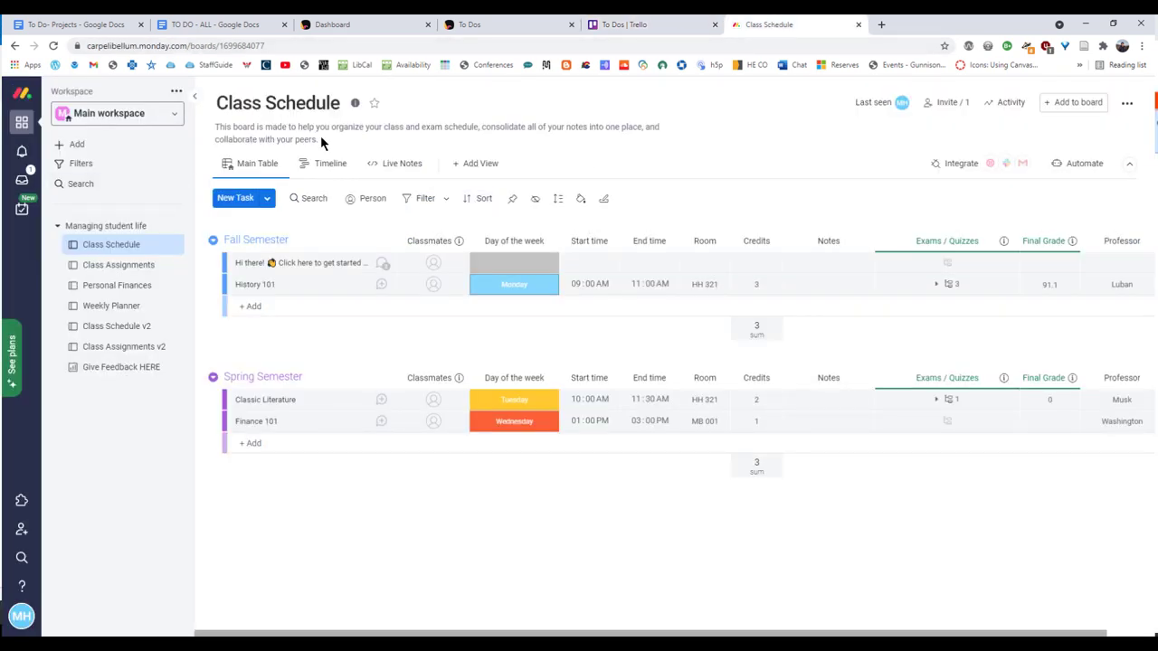
left_click(101, 152)
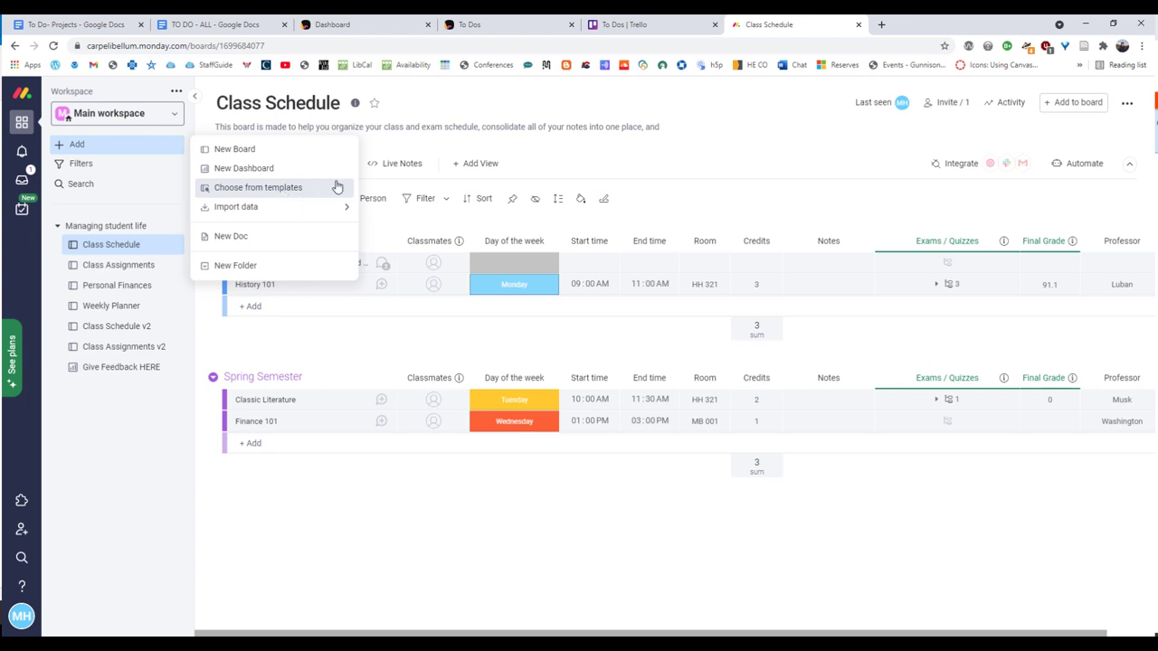
left_click(426, 137)
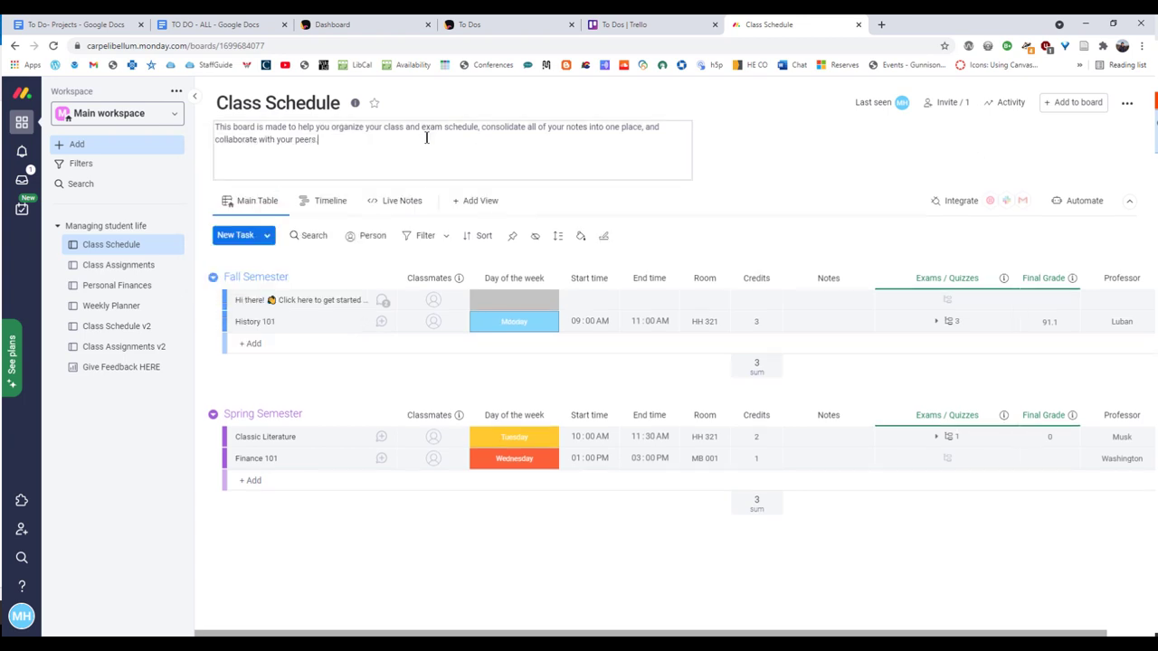
left_click(691, 190)
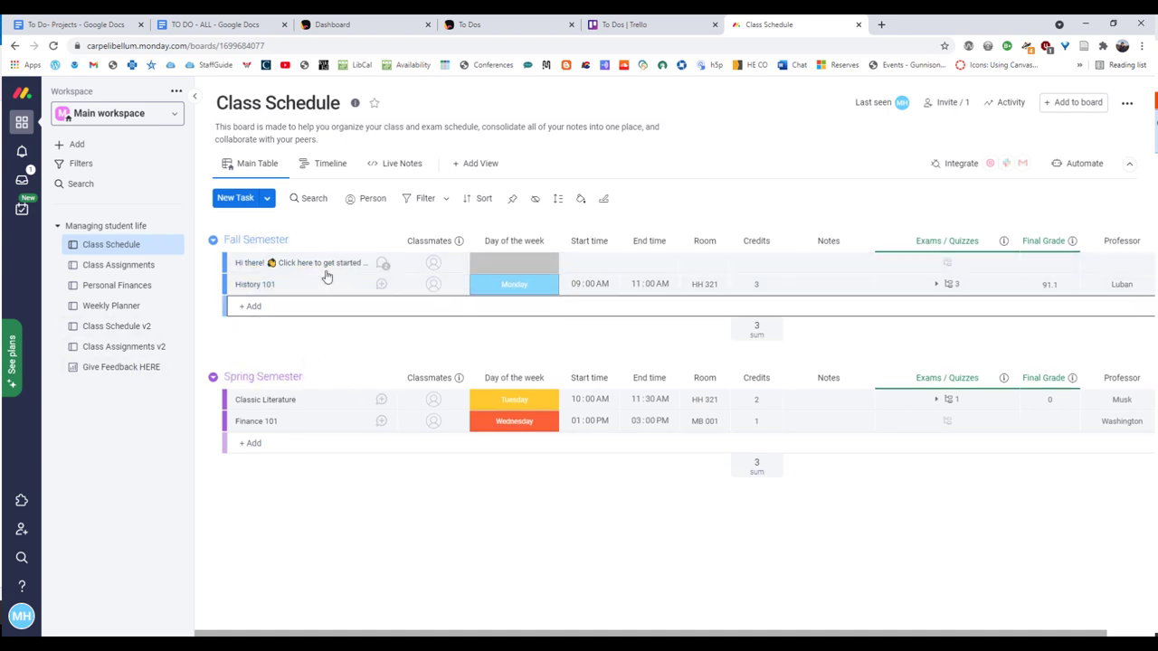